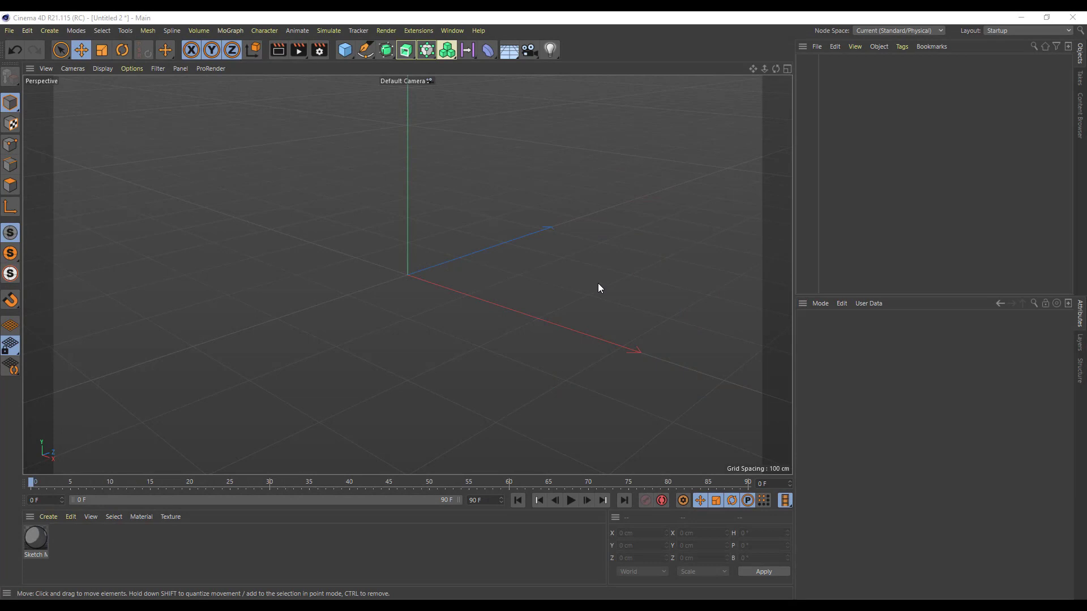
Add a Figure primitive to the empty scene, frame it in the perspective view, and deselect it
left_click(599, 289)
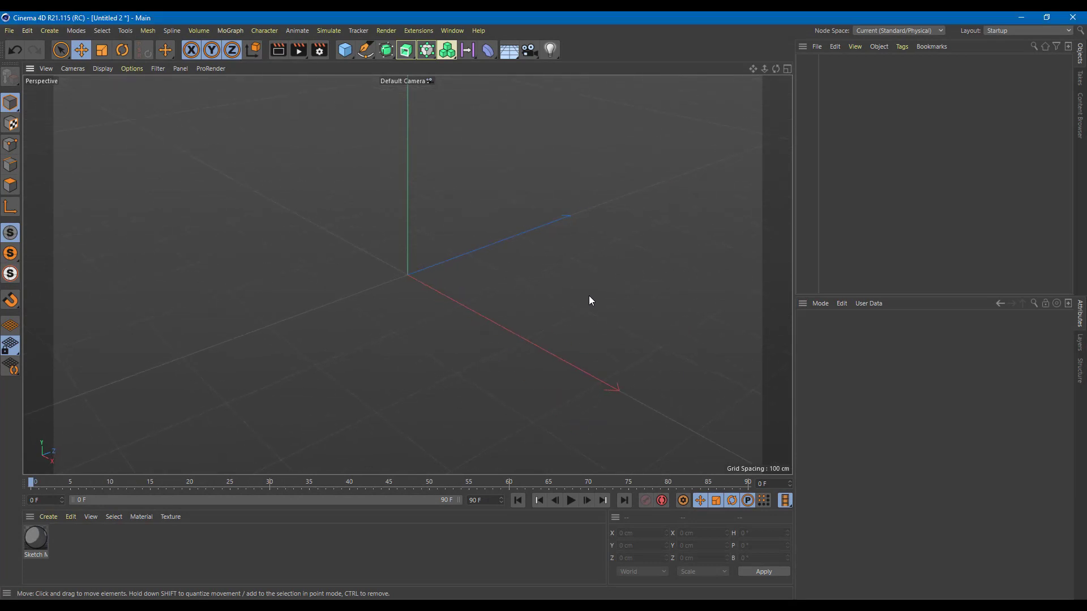
scroll(589, 295, "up", 3)
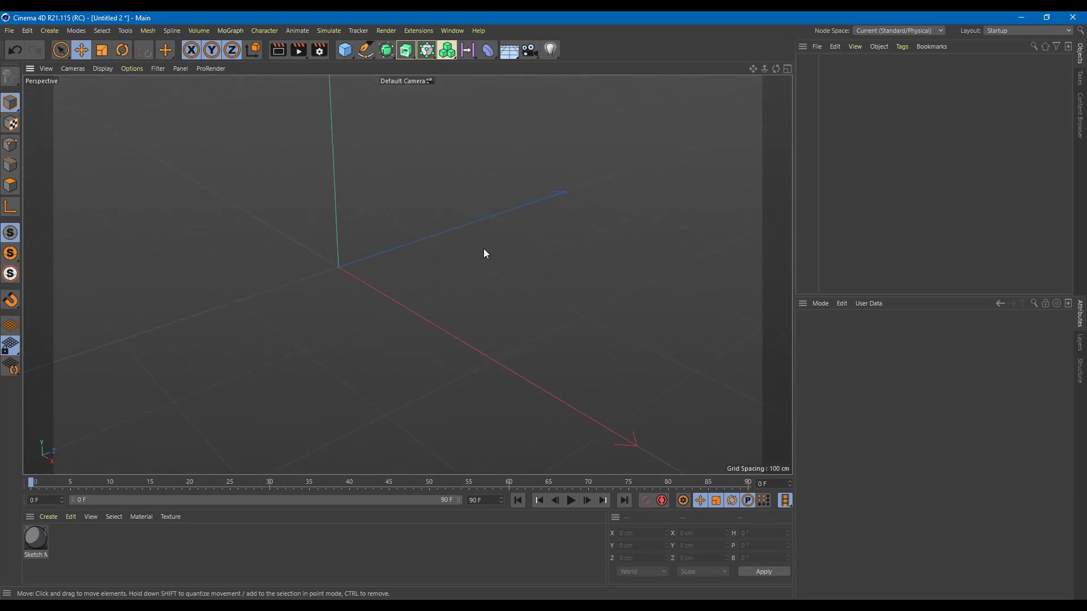
left_click_drag(484, 253, 540, 242, "alt")
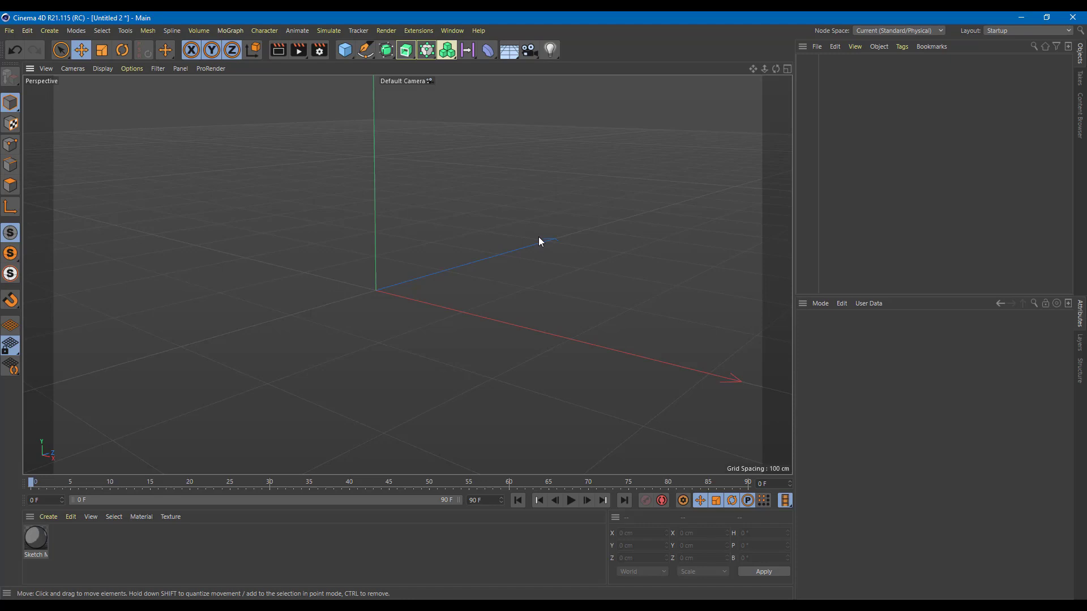
left_click(347, 53)
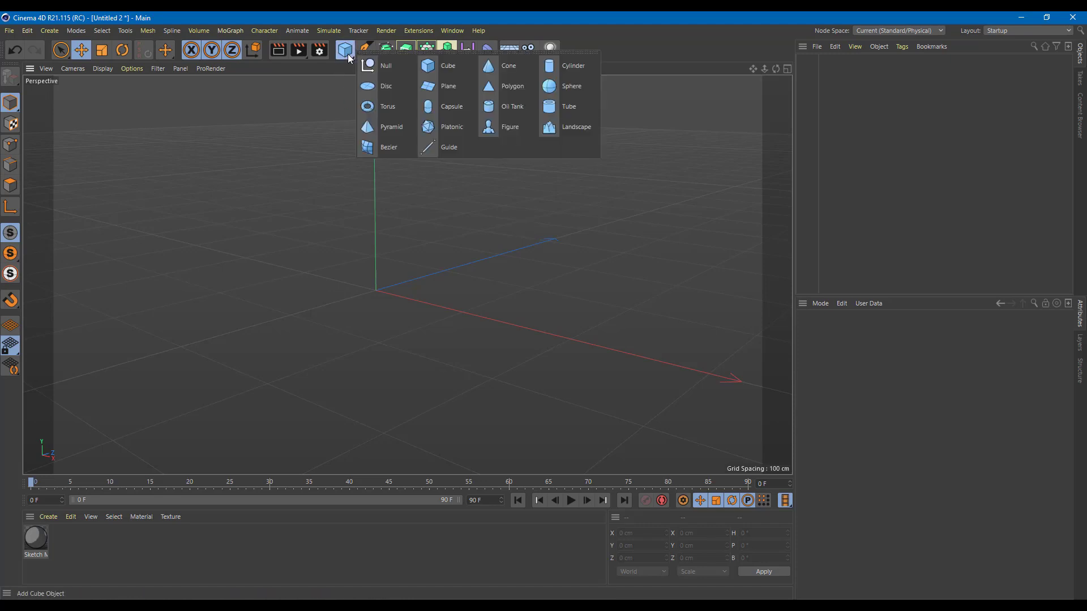
left_click(504, 126)
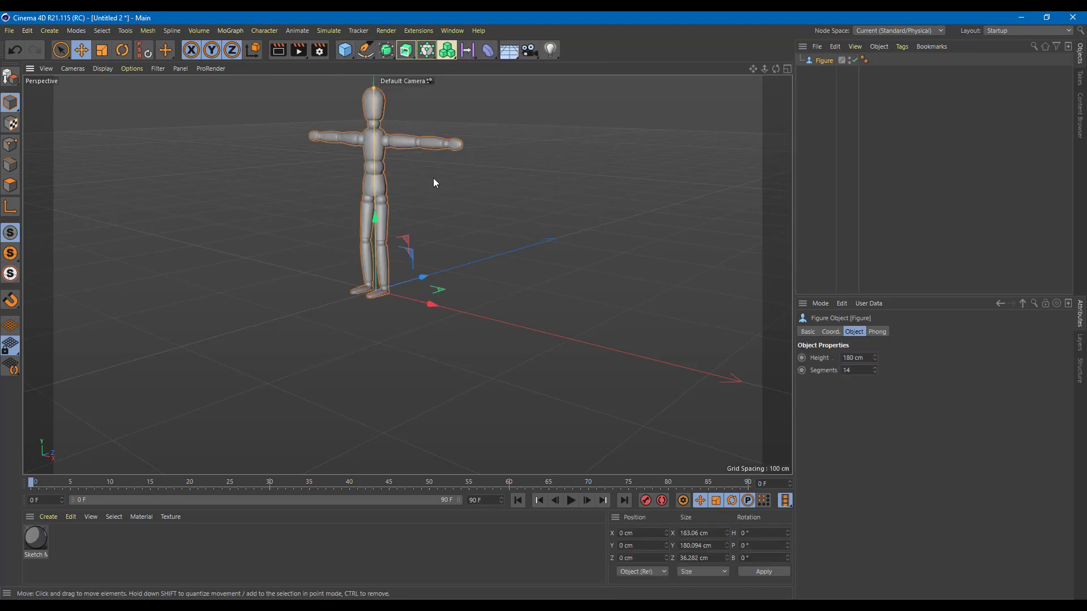
scroll(453, 254, "up", 3)
middle_click_drag(459, 243, 505, 236, "alt")
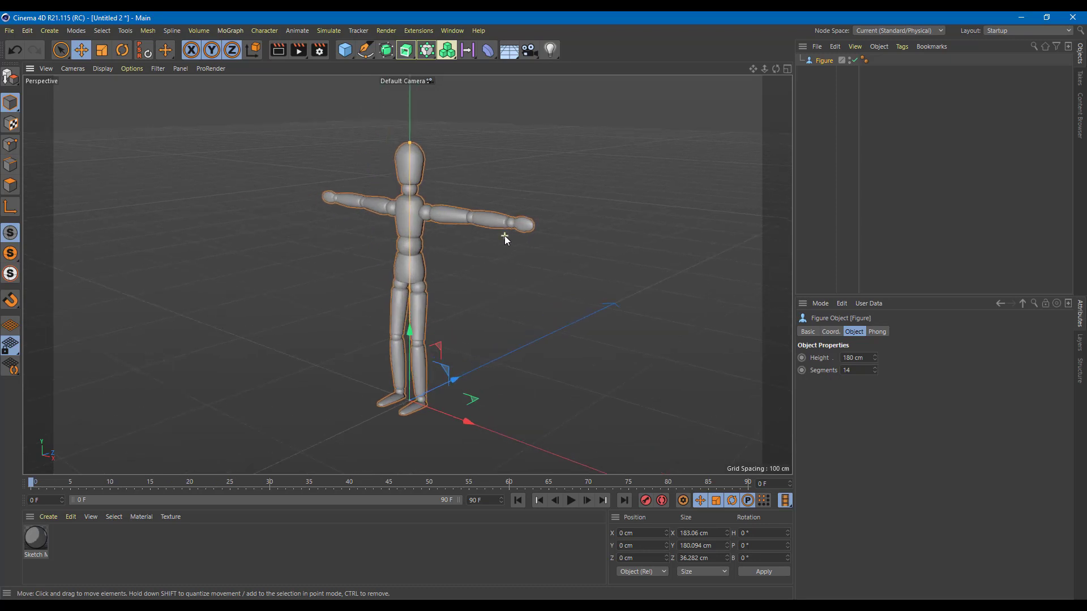
left_click(580, 242)
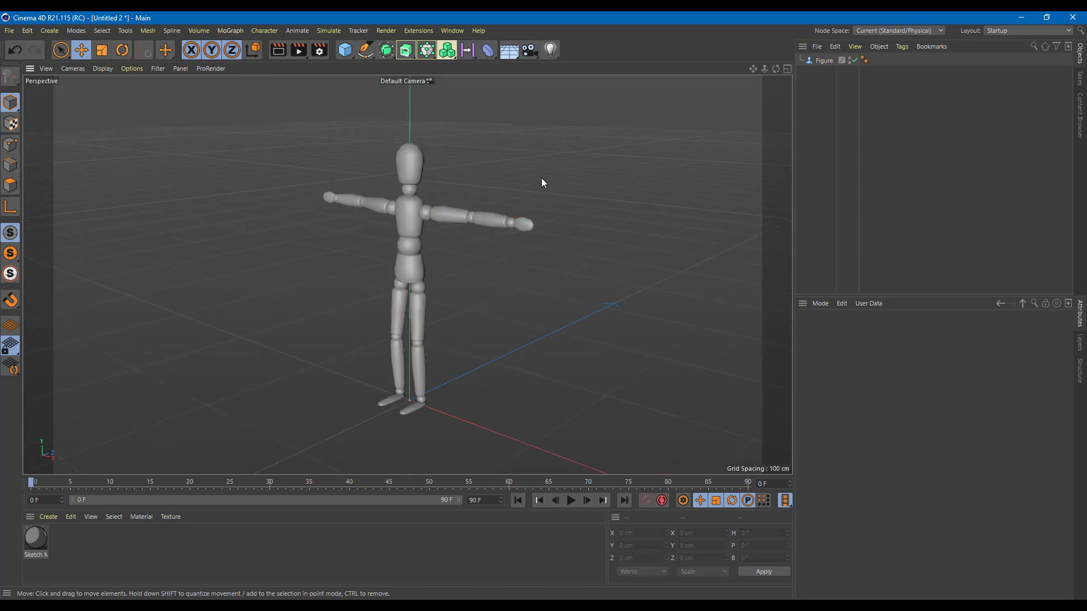
Open the render settings and choose the Standard renderer
left_click(320, 51)
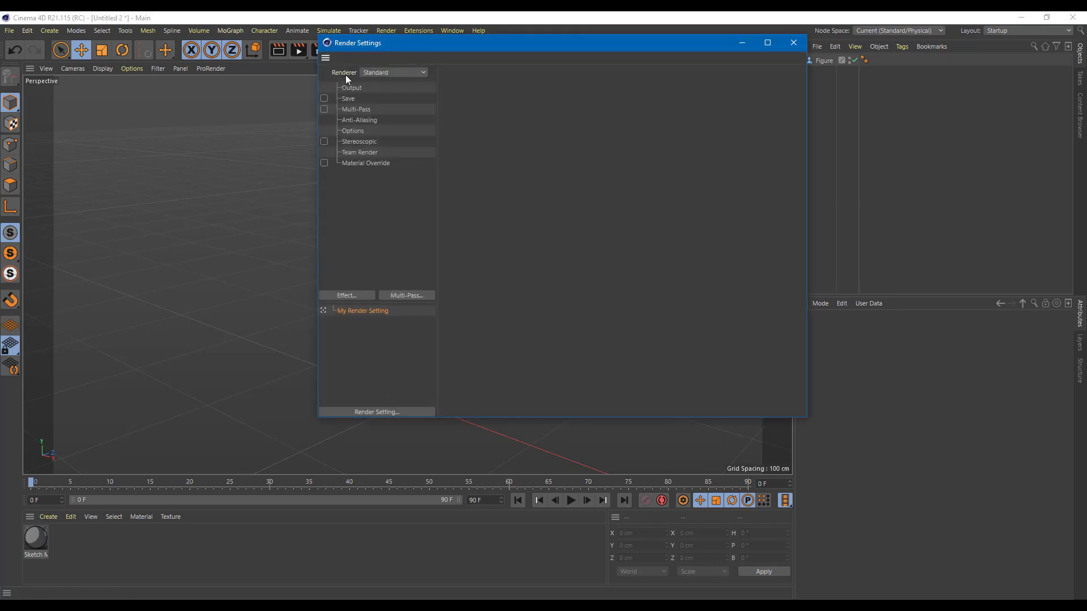
left_click(374, 73)
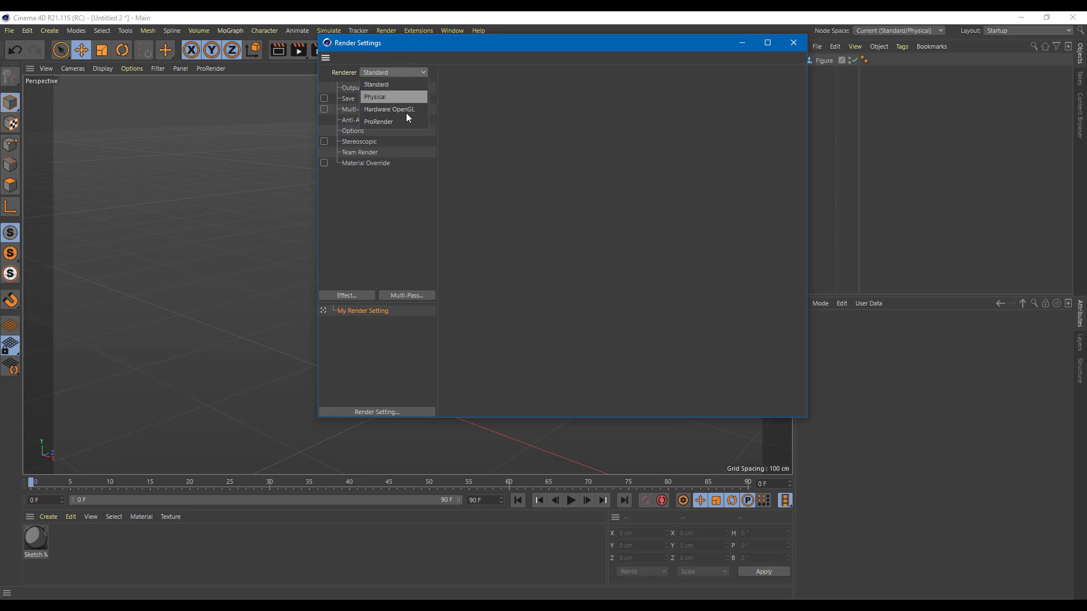
left_click(401, 86)
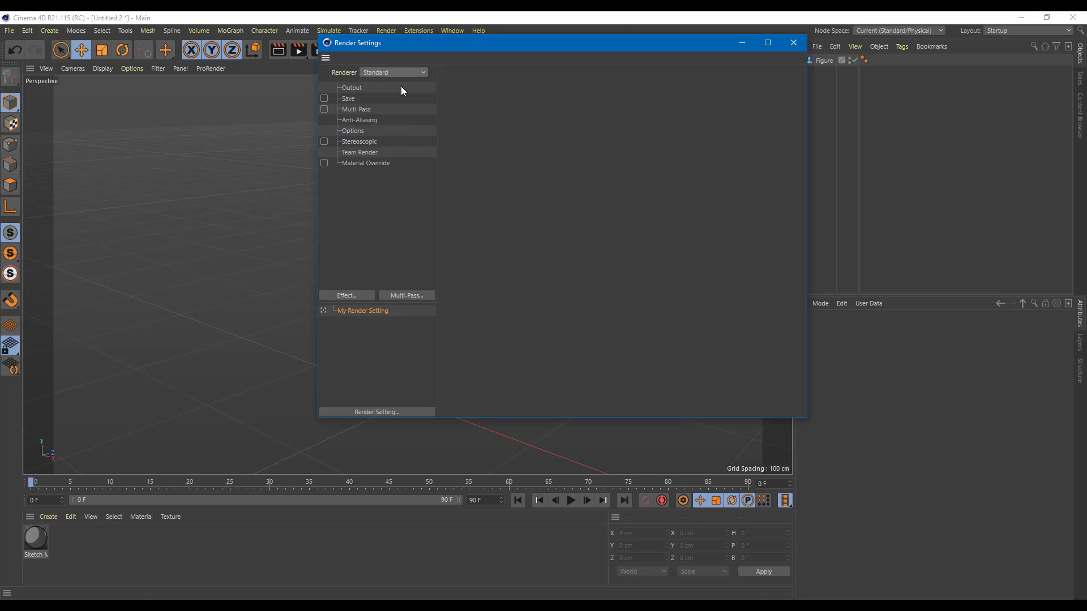
Set the render output to the 800 x 600 screen preset
left_click(359, 87)
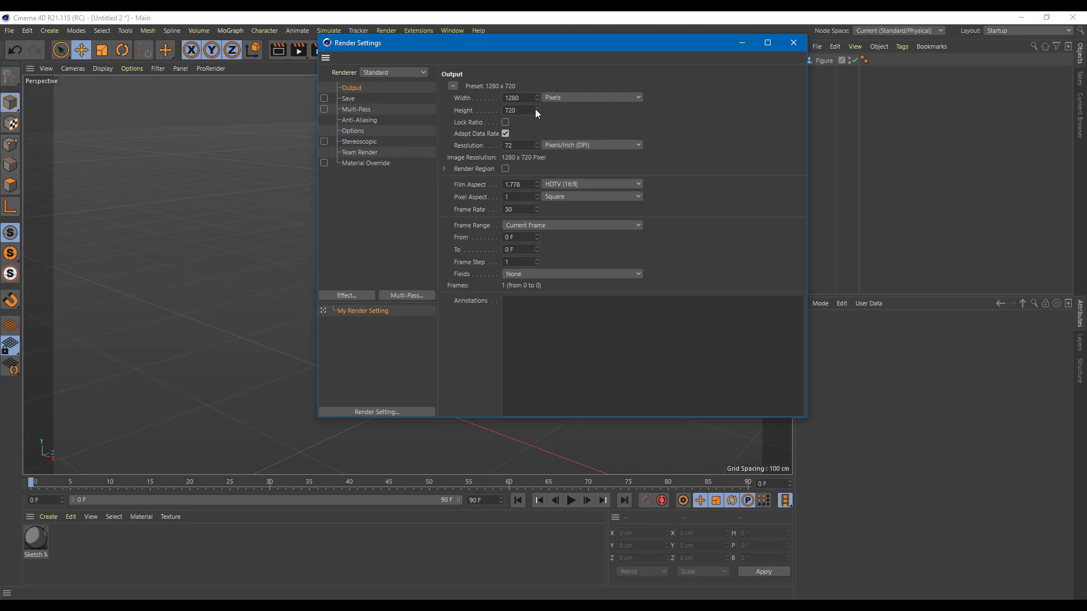
left_click(569, 97)
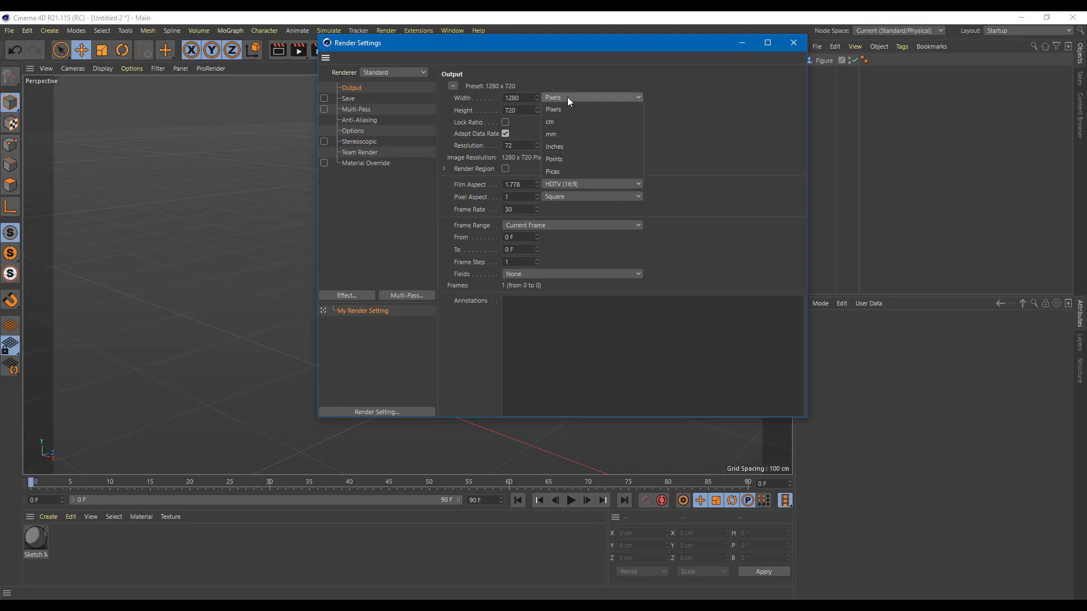
left_click(567, 97)
left_click(452, 86)
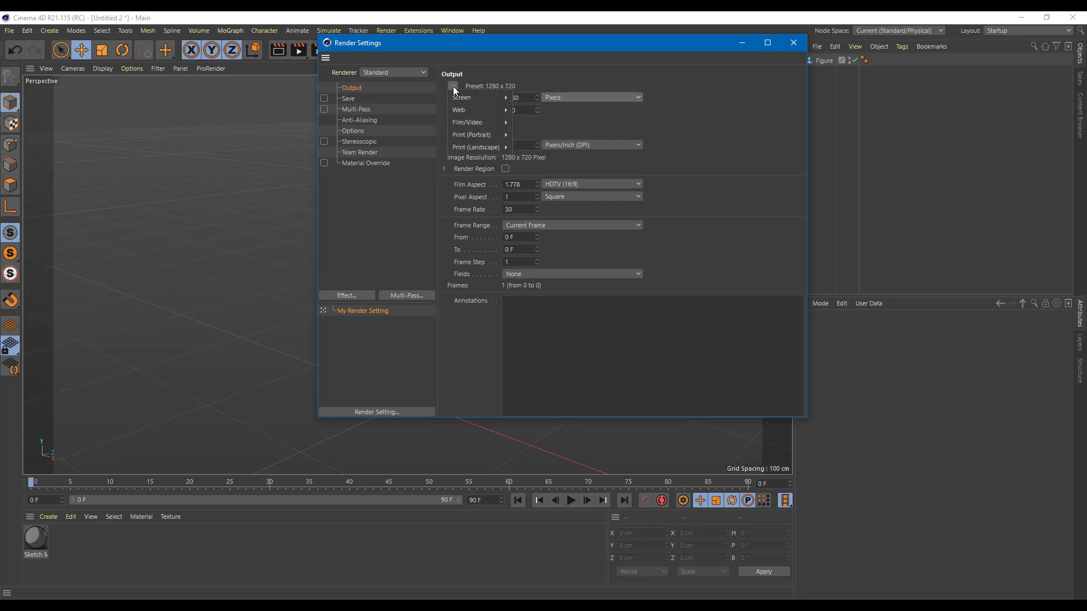
mouse_move(473, 100)
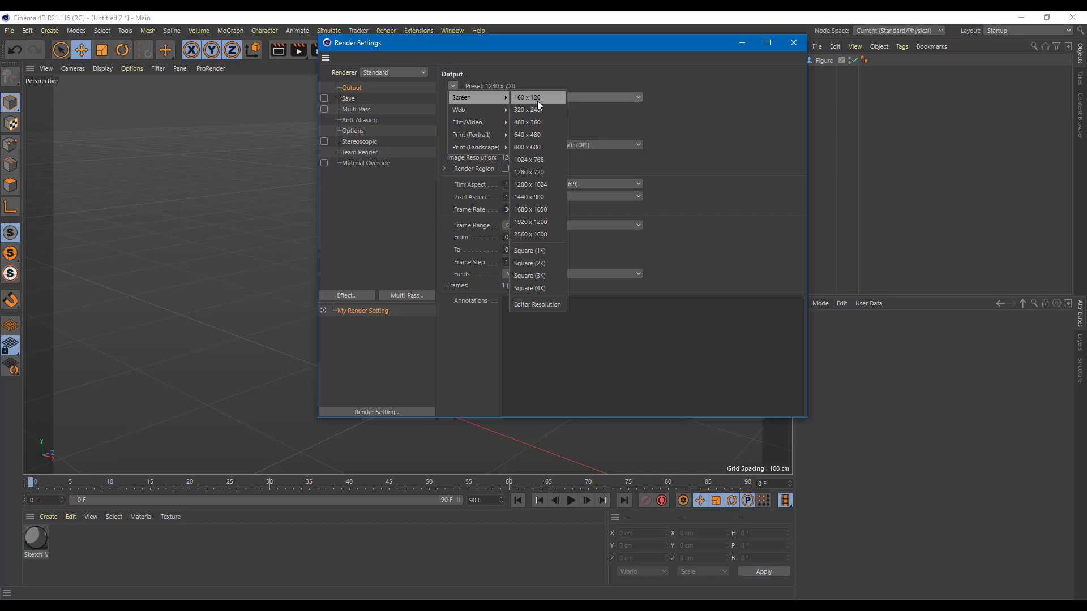
left_click(540, 151)
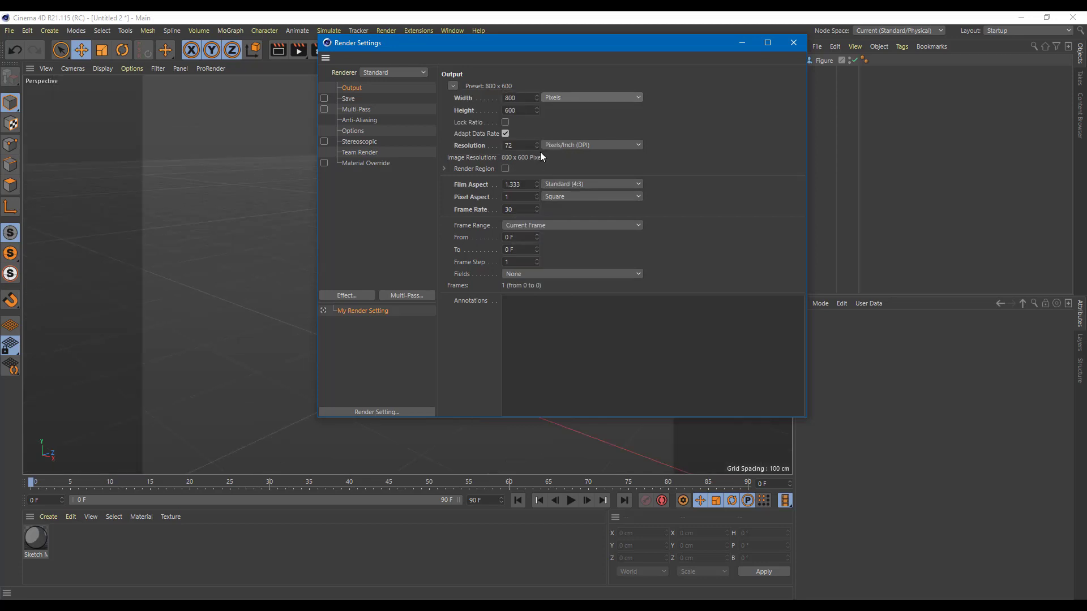
Move the render settings aside, examine the render frame around the figure in the perspective view, and close the settings
left_click_drag(539, 54, 853, 194)
left_click(163, 129)
scroll(164, 130, "down", 2)
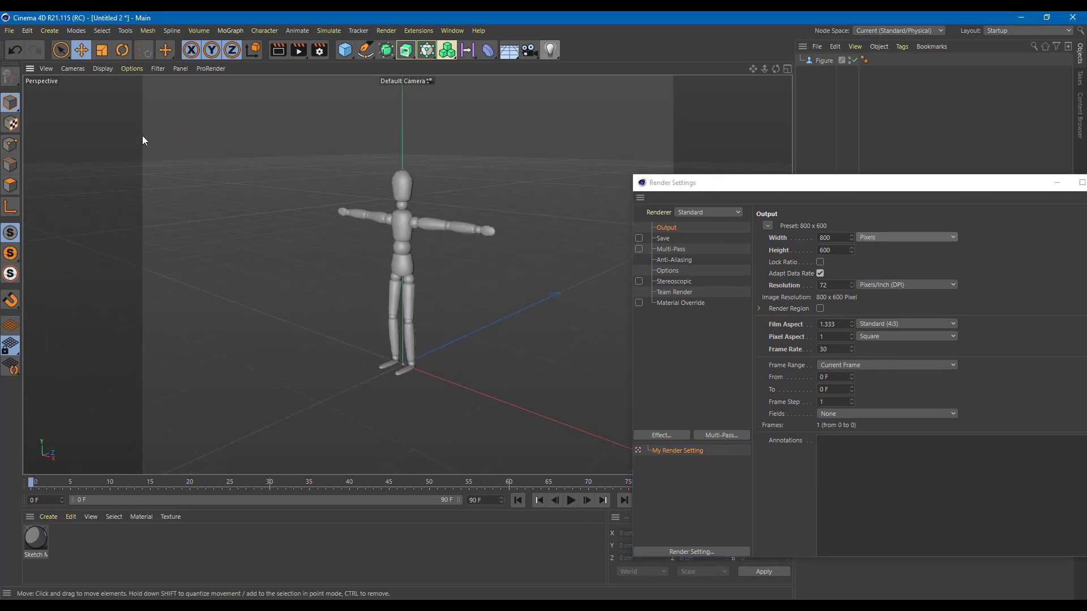
scroll(673, 79, "down", 1)
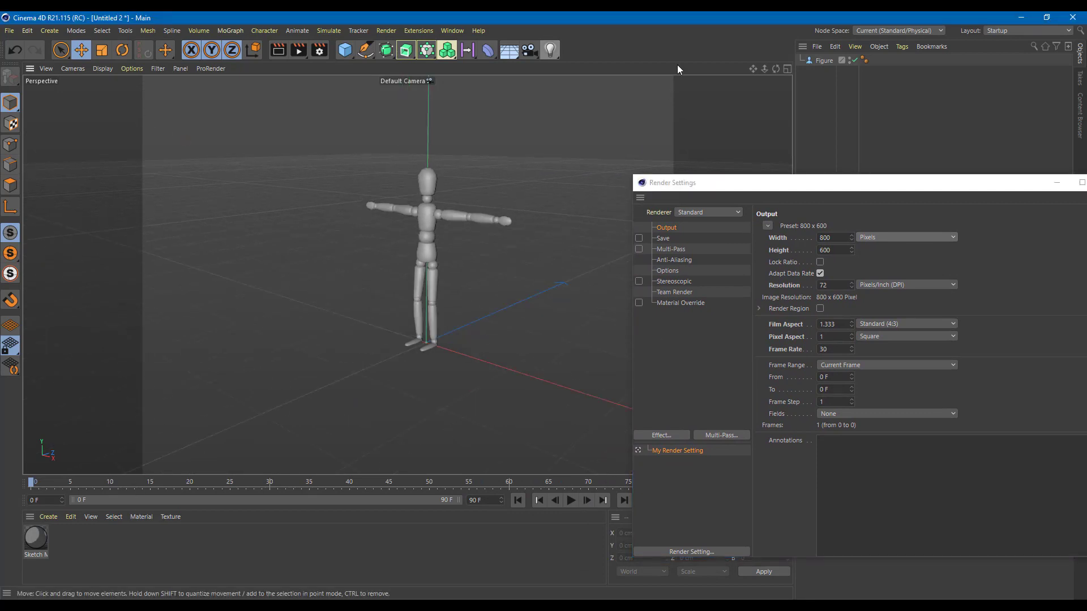
left_click_drag(843, 185, 726, 237)
left_click(905, 242)
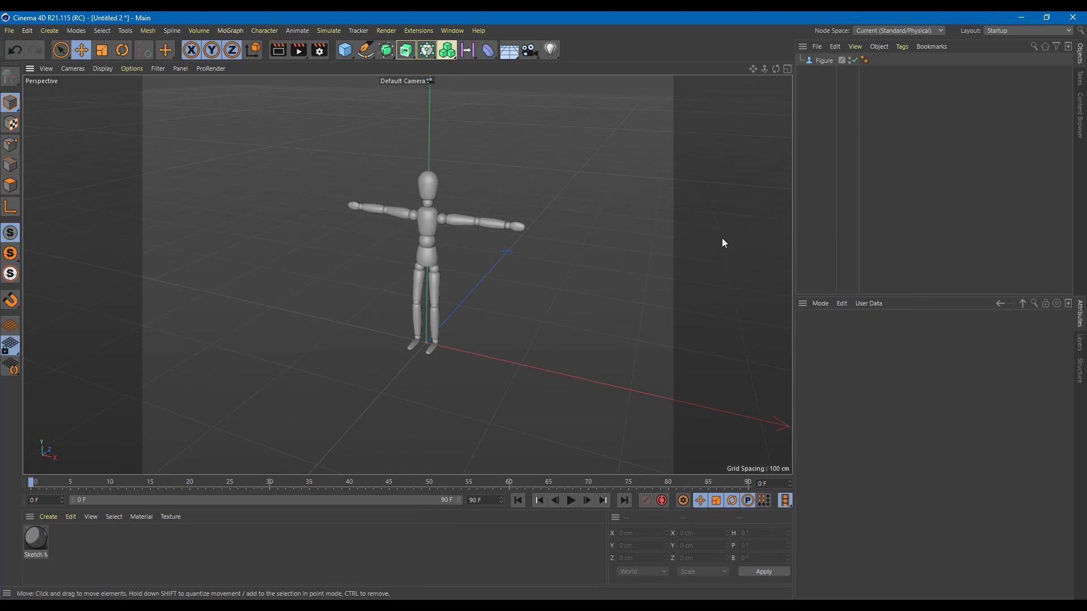
In the perspective viewport's View settings, try the tinted border opacity at 0 % and 100 %, and set it to 80 %
key("shift+v")
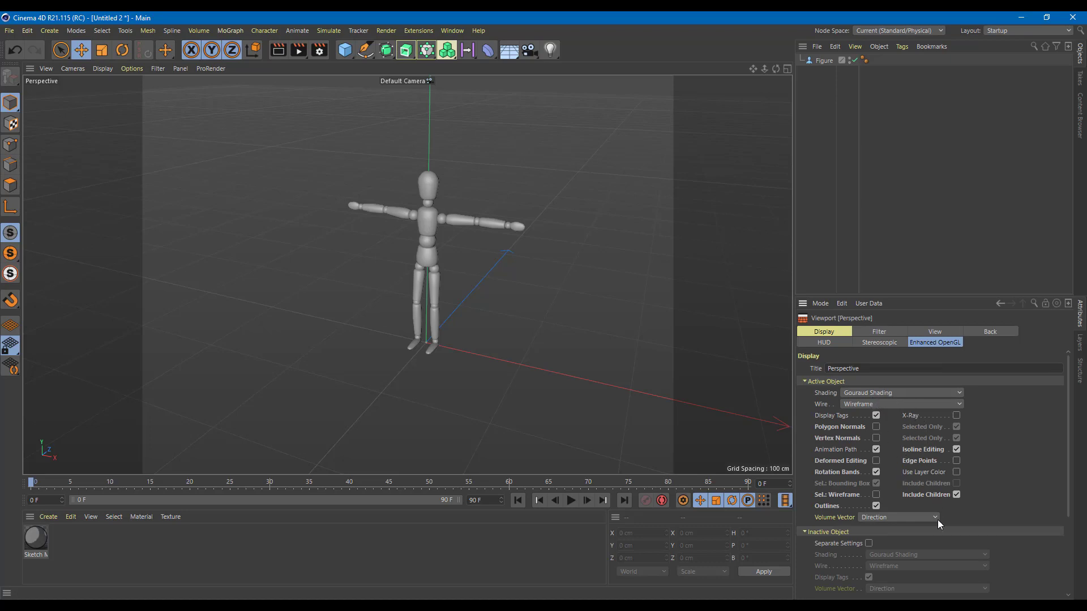
left_click(937, 332)
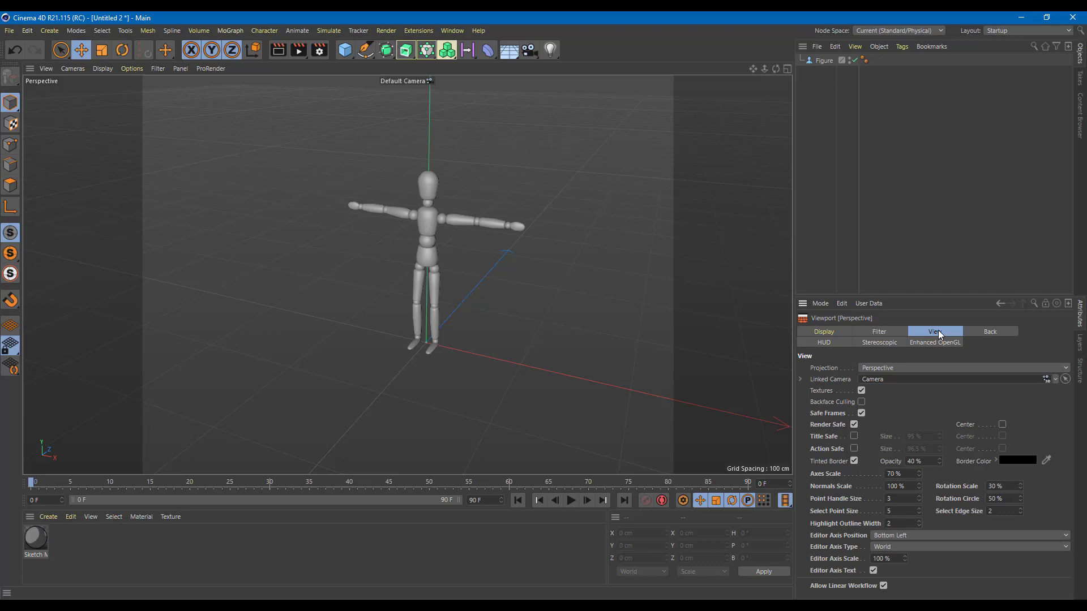
left_click_drag(938, 462, 939, 486)
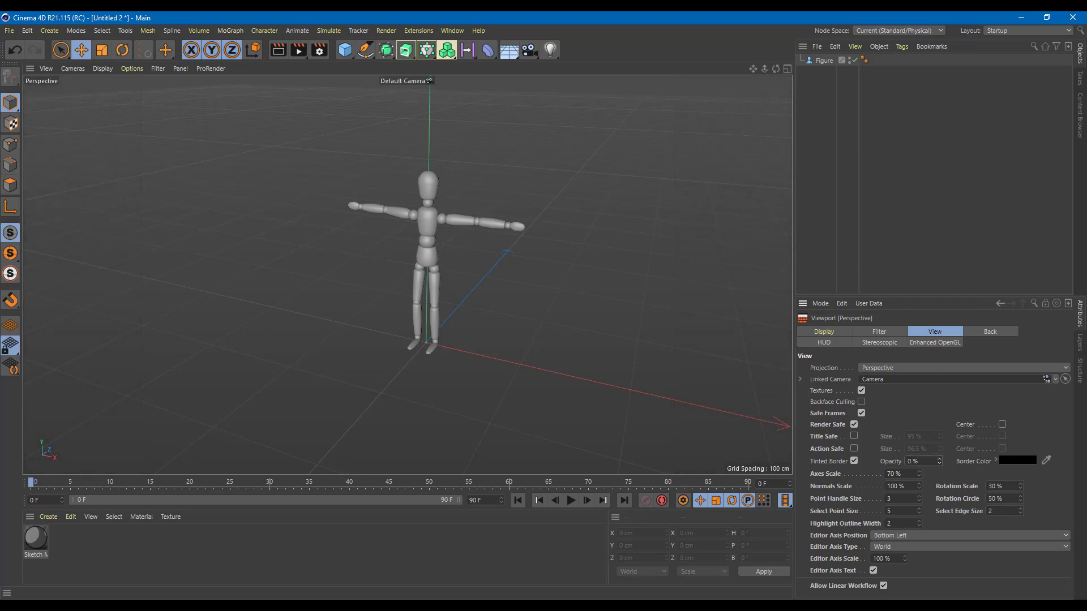
left_click_drag(938, 462, 938, 430)
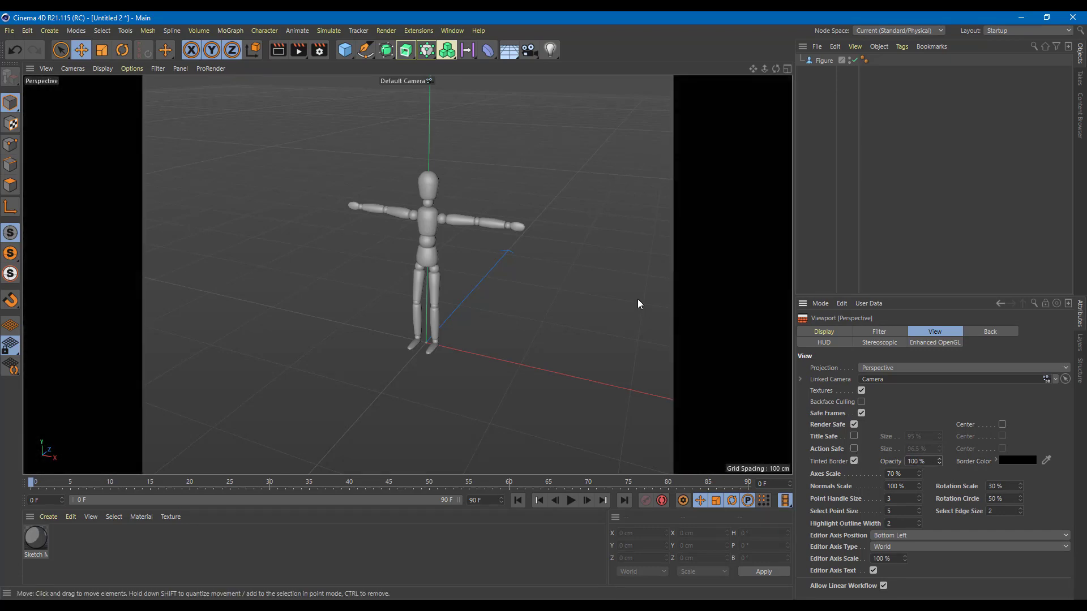
left_click_drag(637, 304, 623, 260, "alt")
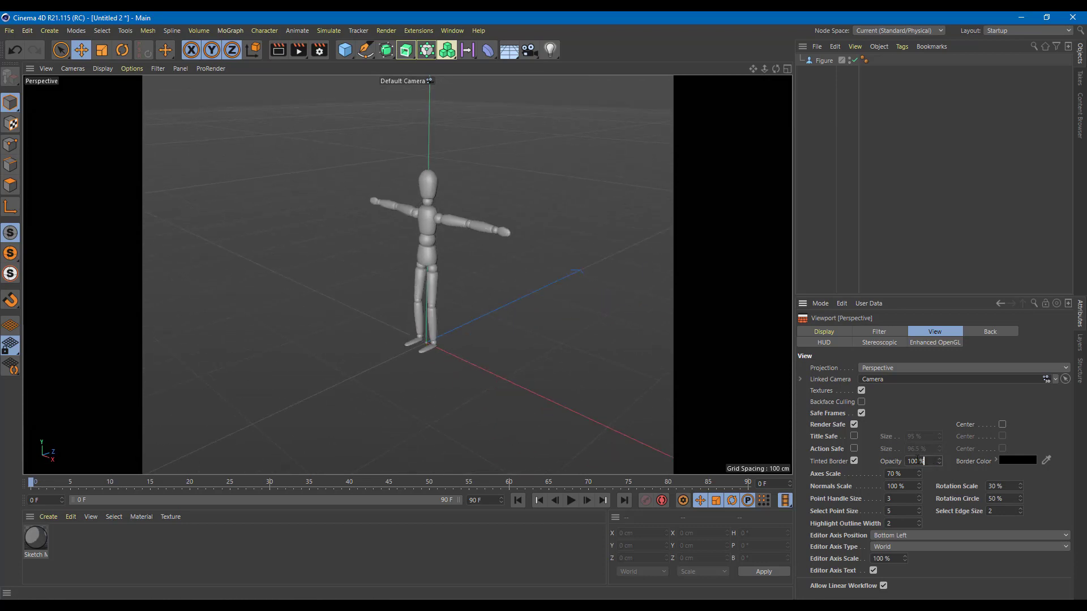
left_click_drag(926, 461, 866, 464)
type("80")
key("Return")
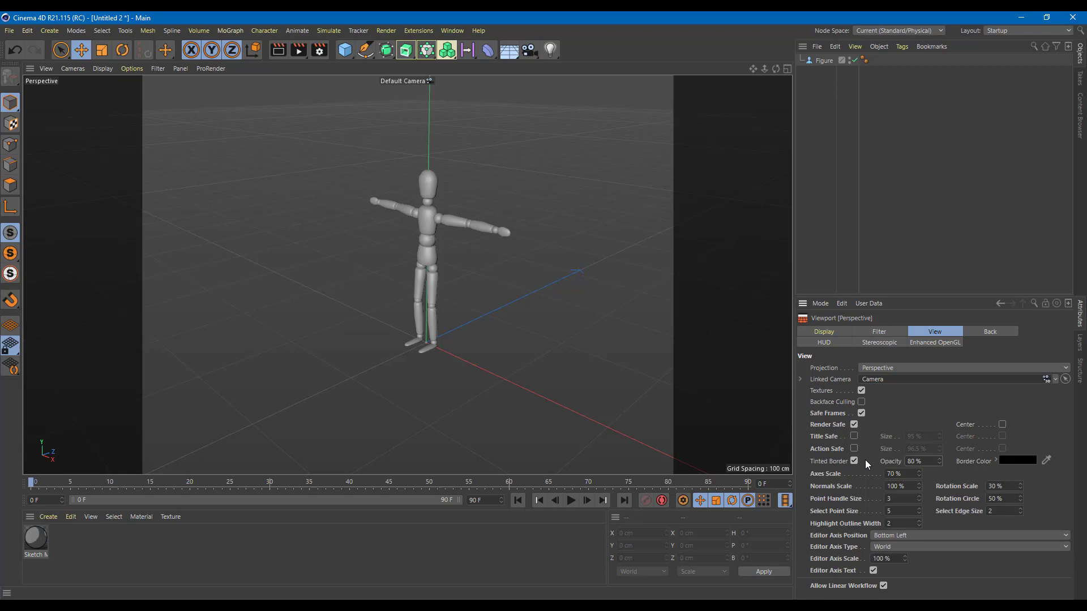
left_click_drag(531, 344, 525, 317, "alt")
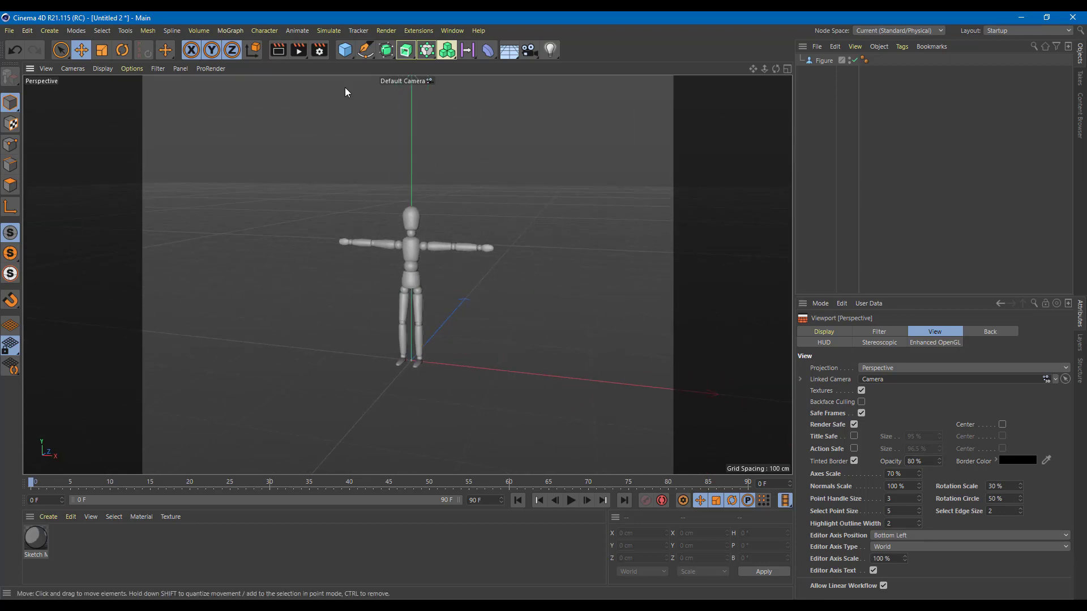
Reopen the render settings and apply the Film/Video output preset HDV 1080 25
left_click(319, 50)
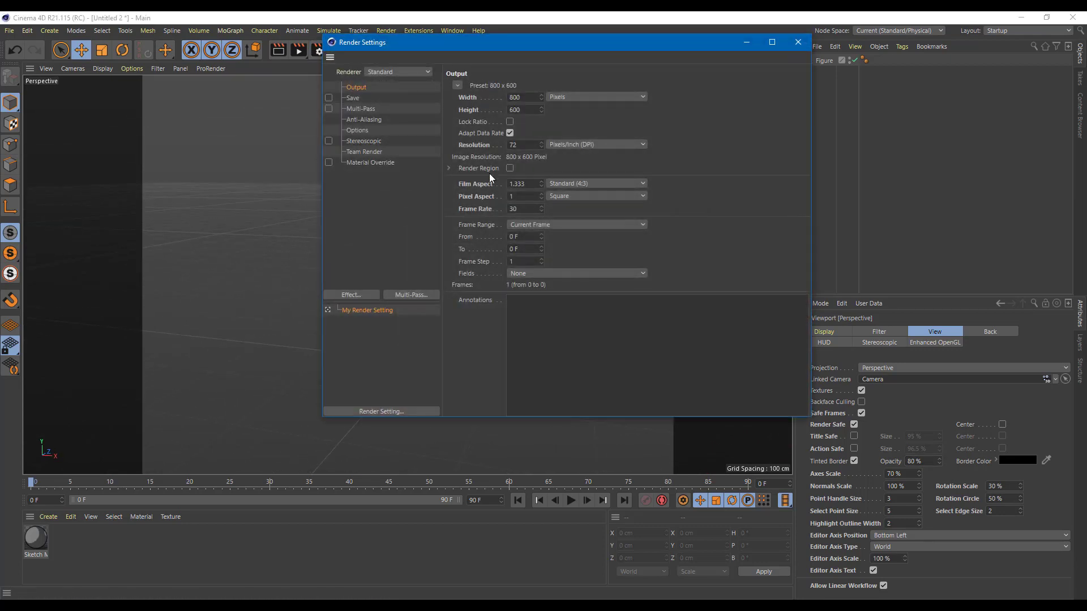
left_click(458, 86)
mouse_move(507, 96)
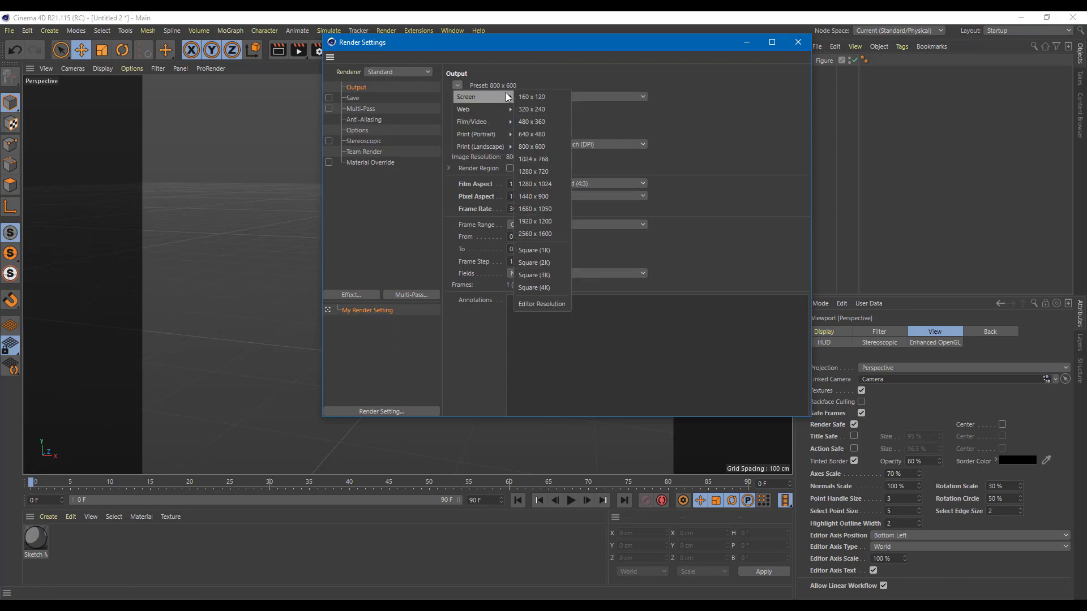
mouse_move(495, 122)
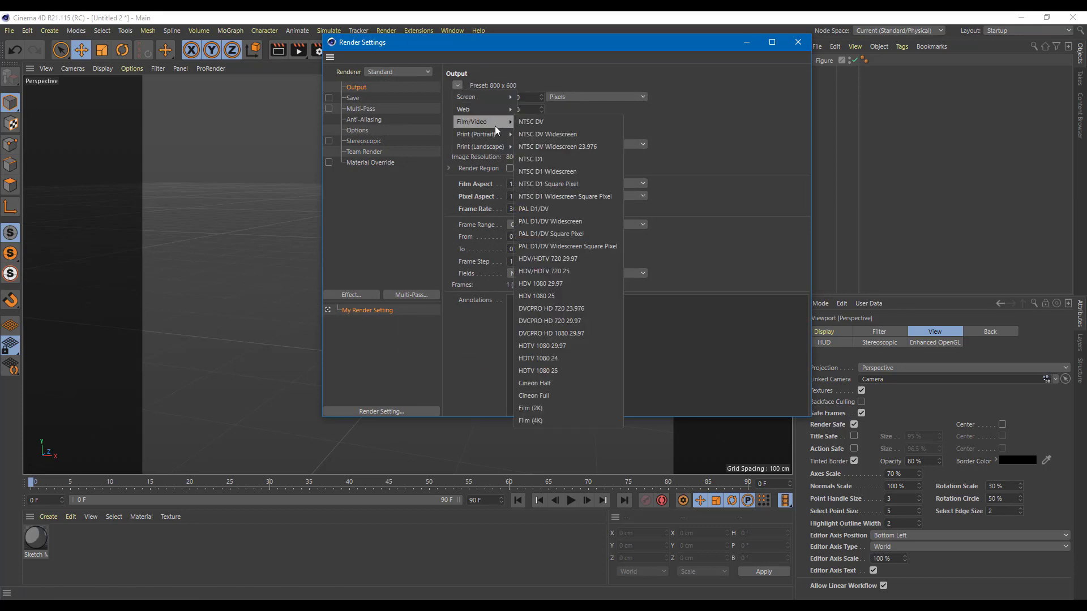
left_click(569, 298)
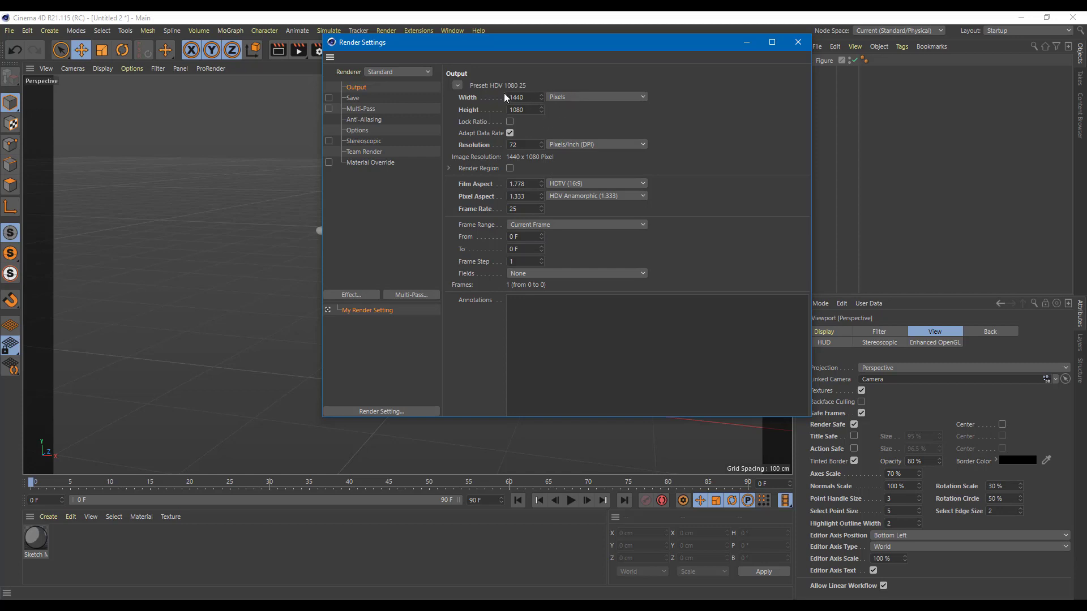
Lock the output's aspect ratio and set the height to 1033 pixels, keeping the resolution in Pixels/Inch (DPI)
left_click(460, 83)
left_click(587, 109)
left_click(509, 122)
left_click_drag(540, 109, 540, 125)
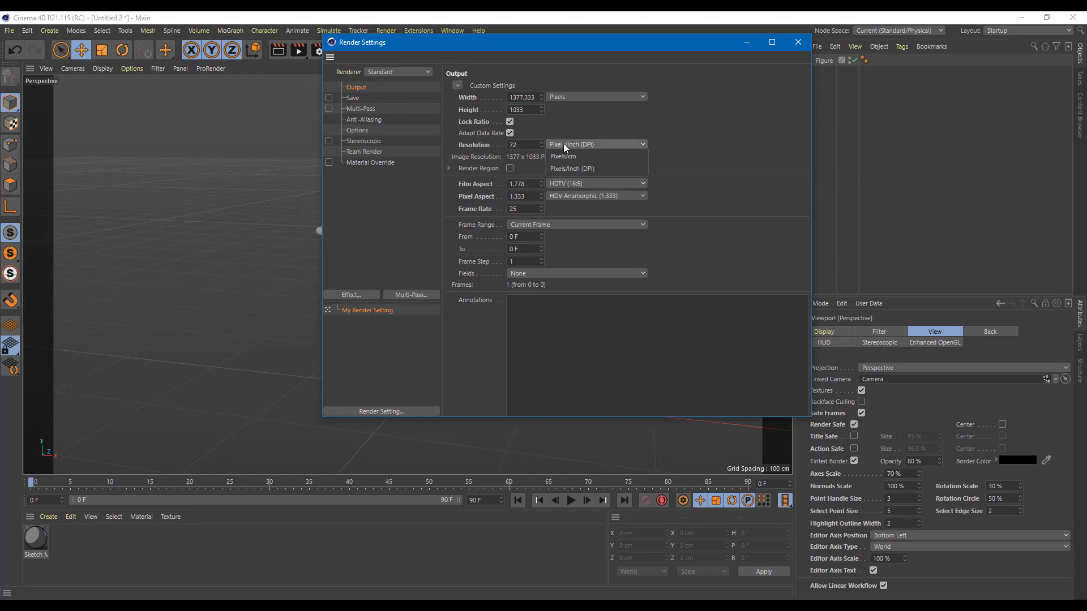
left_click(598, 145)
left_click(581, 168)
Try the Square (1:1) film aspect for the output and set it back to HDTV (16:9)
left_click(587, 184)
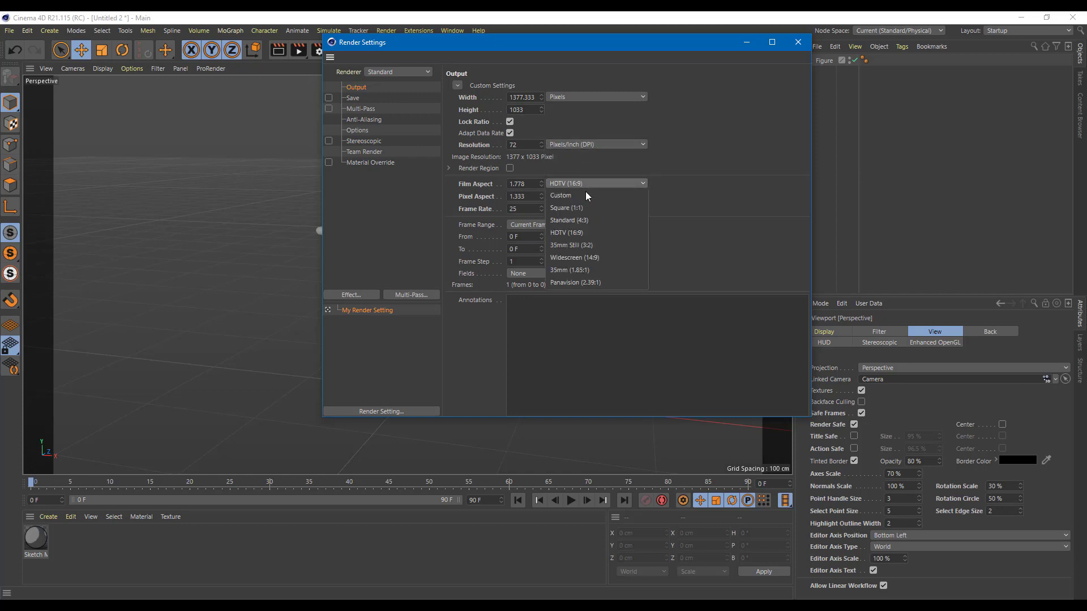
left_click(605, 204)
left_click(598, 184)
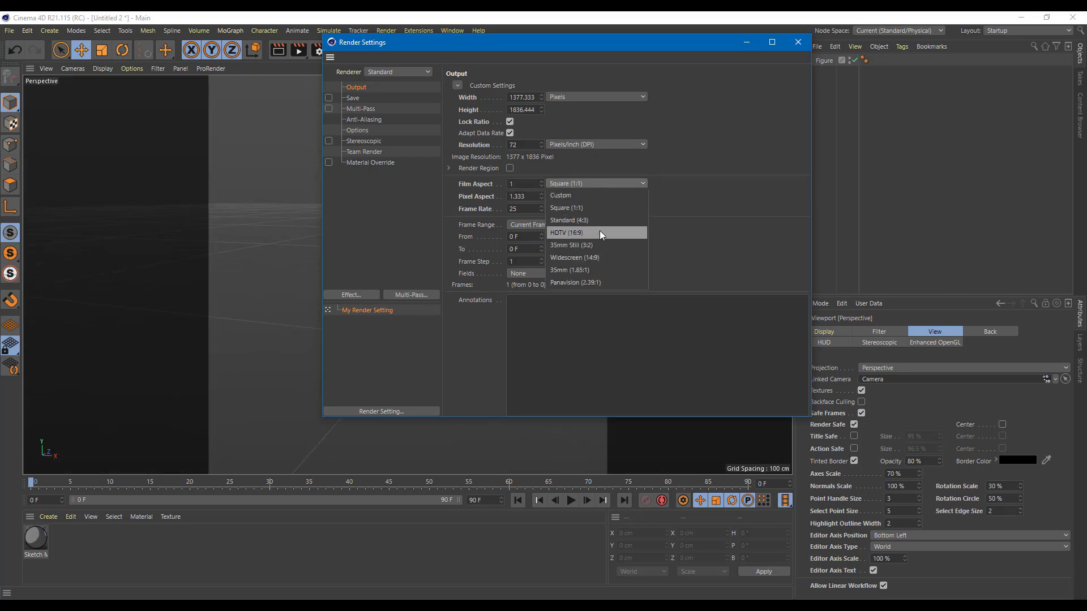
left_click(599, 231)
left_click(613, 185)
left_click(723, 193)
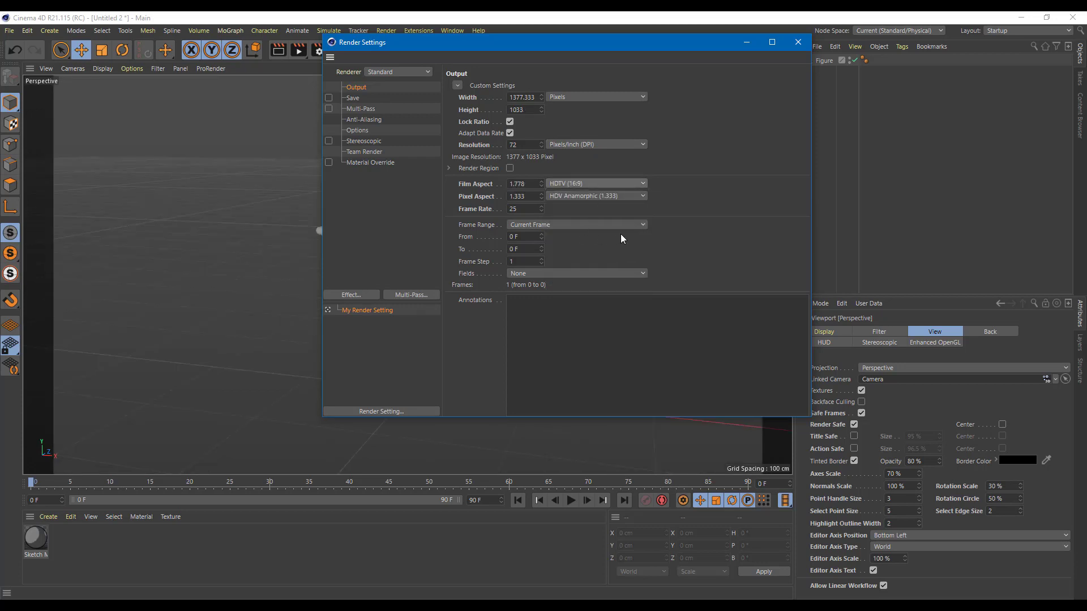
Examine the output's From, To and Frame Step values for the frame range
left_click(523, 238)
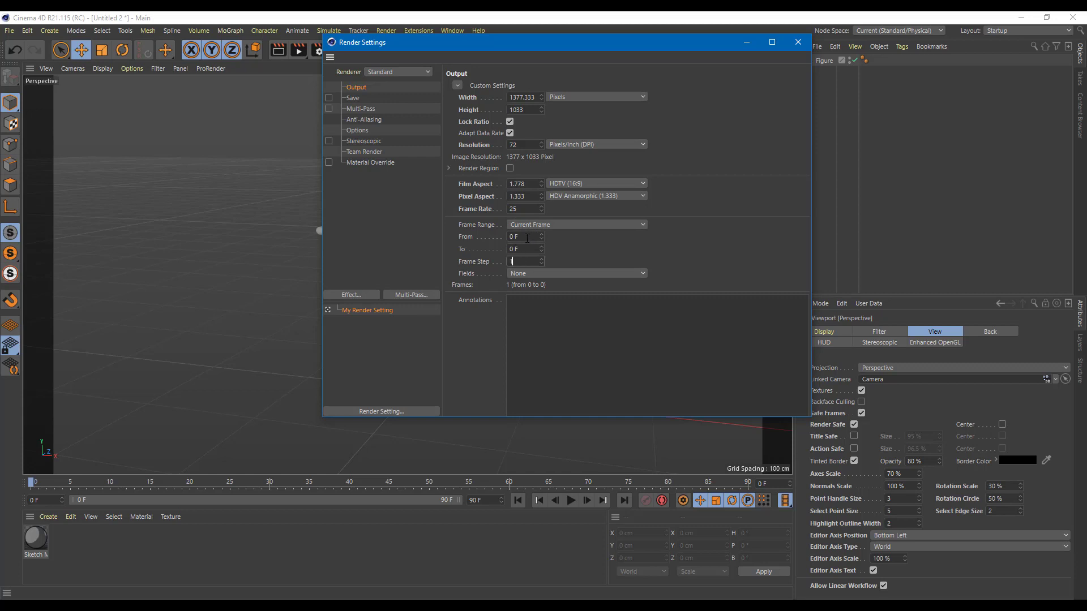
double_click(527, 249)
left_click(539, 238)
left_click(527, 262)
left_click(532, 250)
left_click(523, 261)
Review the available save formats for the regular image, keep TIF, and view the Multi-Pass settings
left_click(352, 98)
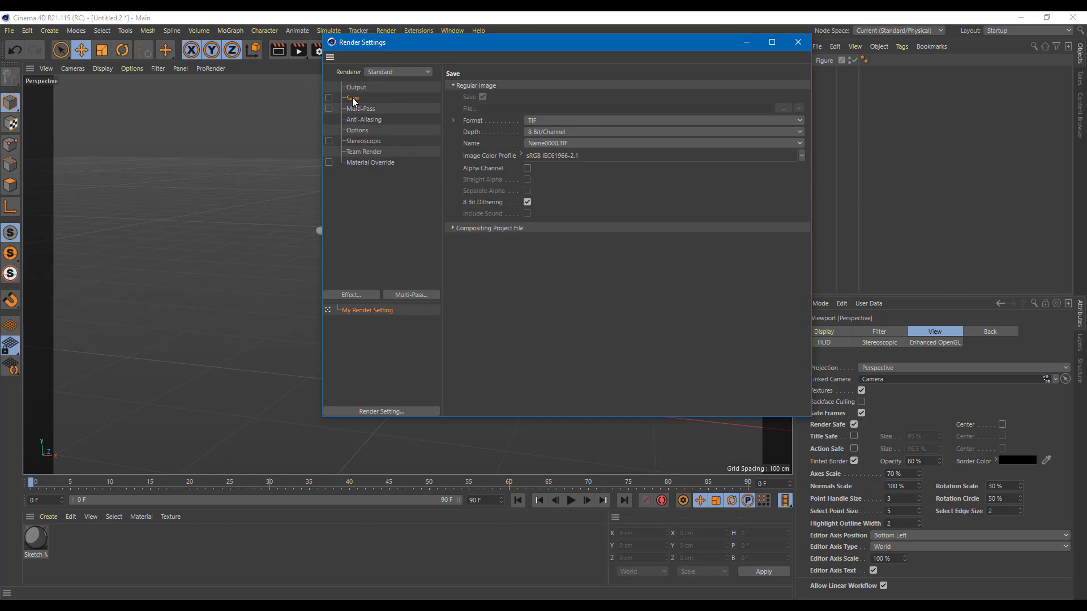
left_click(552, 122)
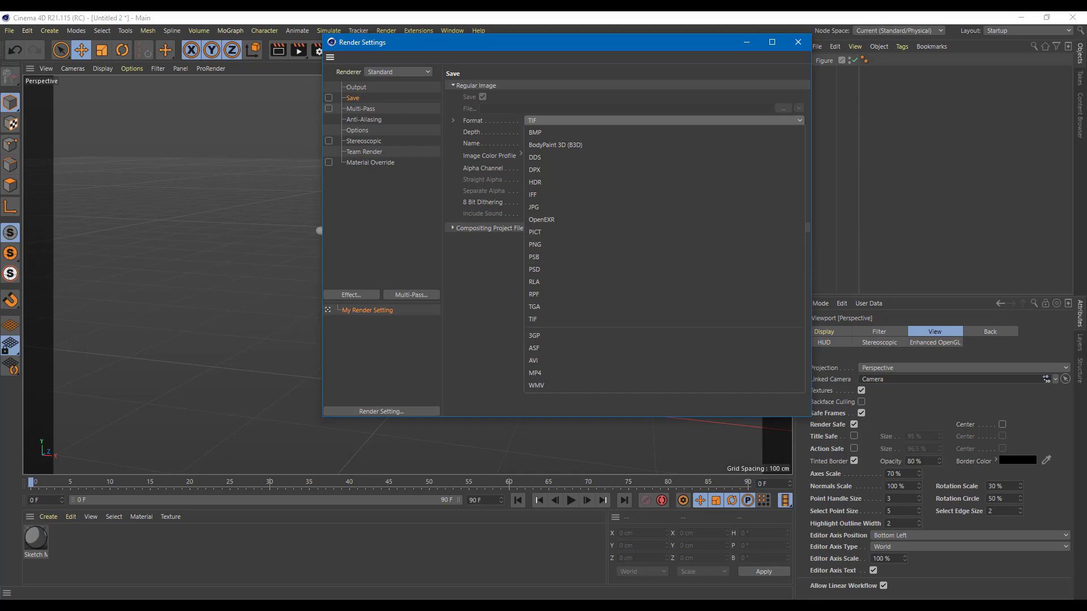
left_click(534, 319)
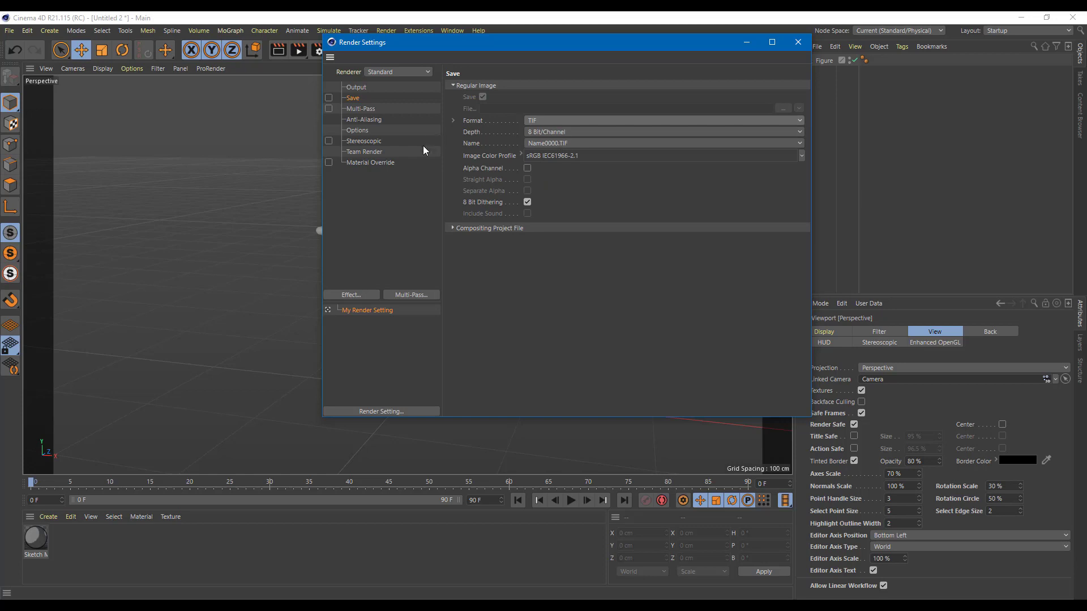
left_click(365, 110)
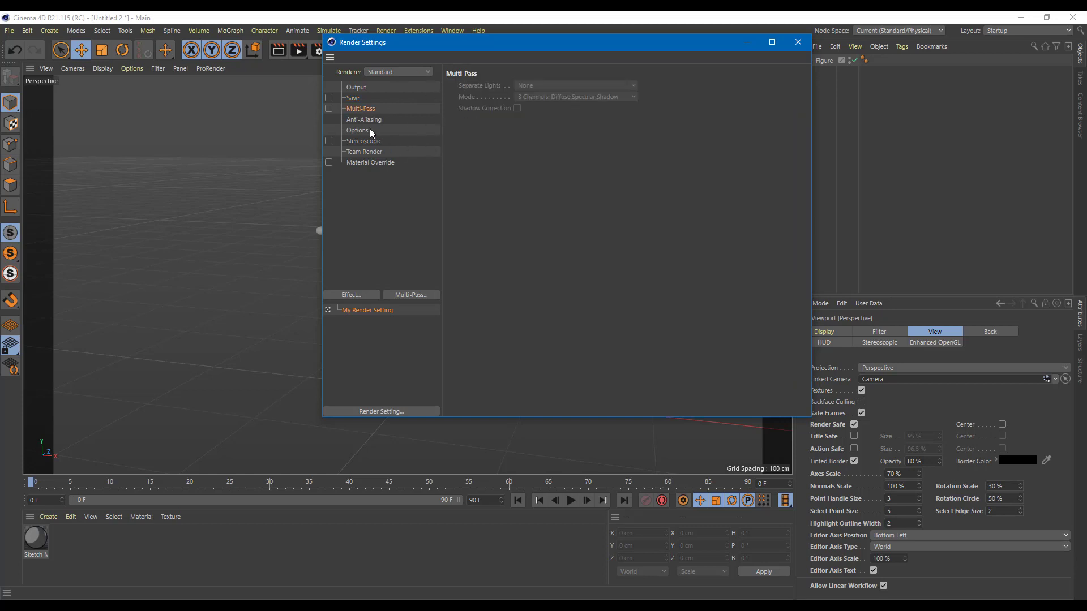
Set the anti-aliasing to Best with a Max Level of 2x2
left_click(366, 119)
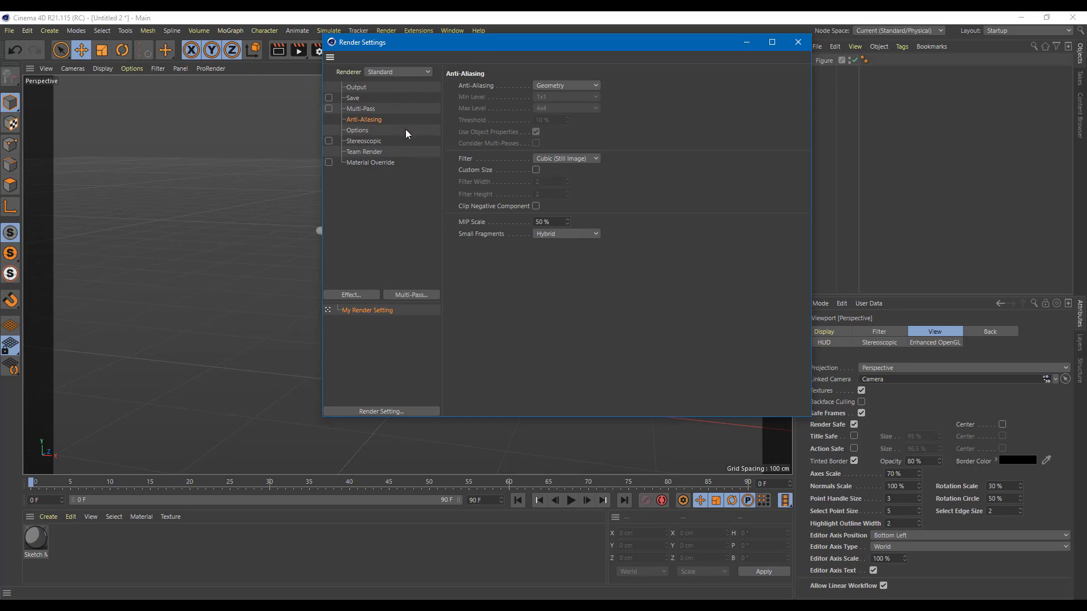
left_click(564, 84)
left_click(563, 122)
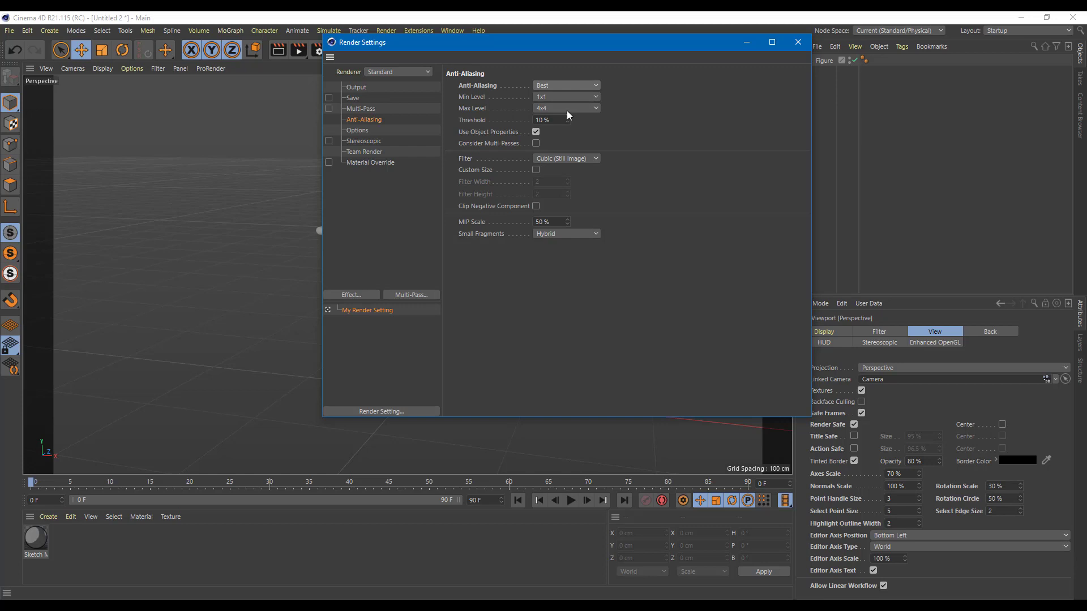
left_click(566, 109)
left_click(559, 131)
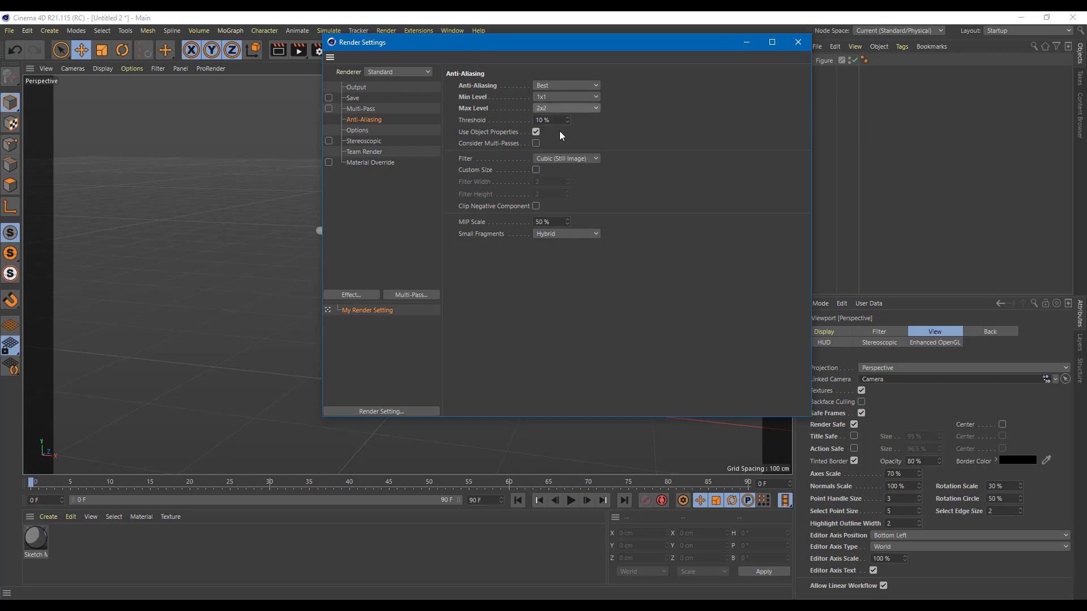
left_click(542, 107)
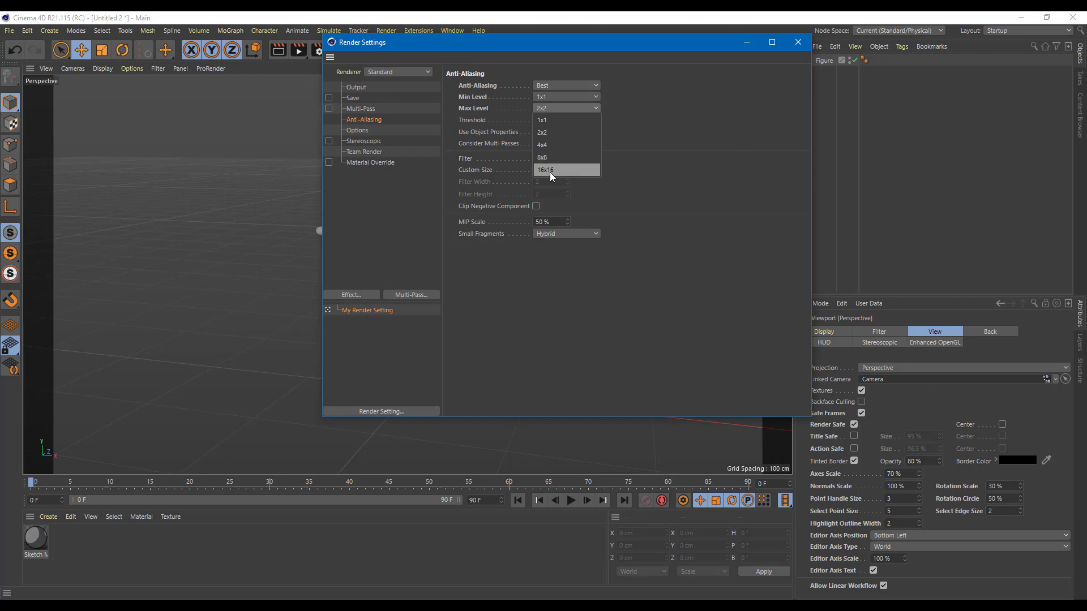
left_click(685, 152)
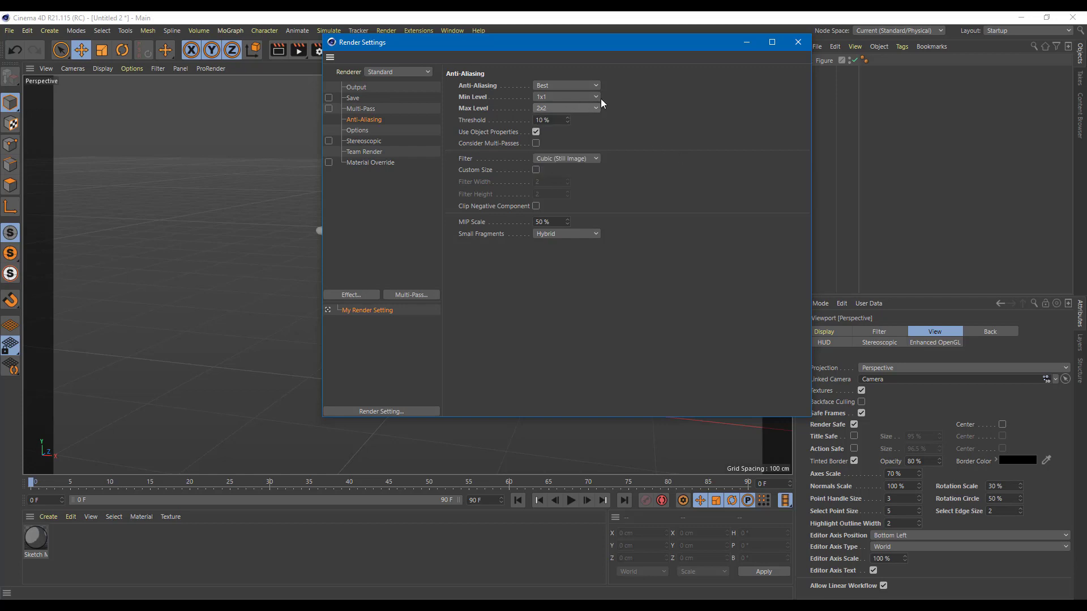
Look through the Options, Stereoscopic, Team Render and Material Override render settings
left_click(365, 134)
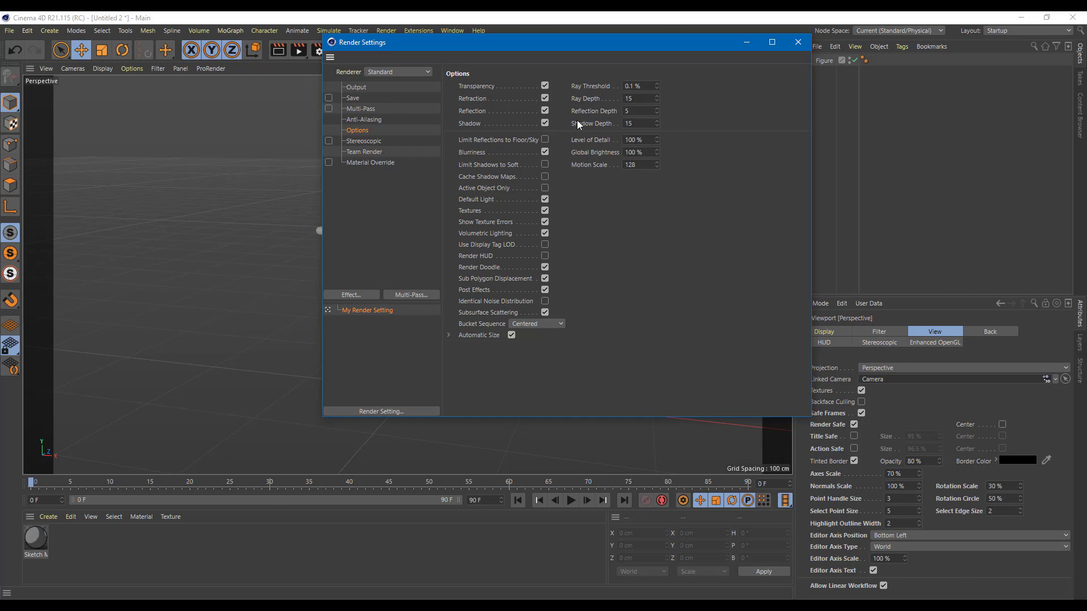
left_click(374, 143)
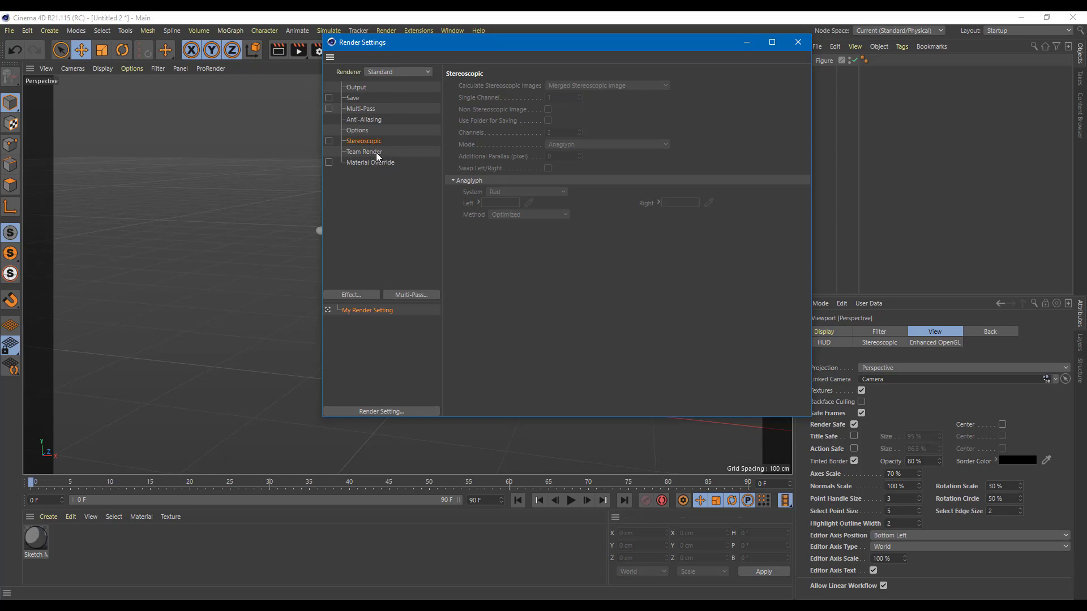
left_click(376, 151)
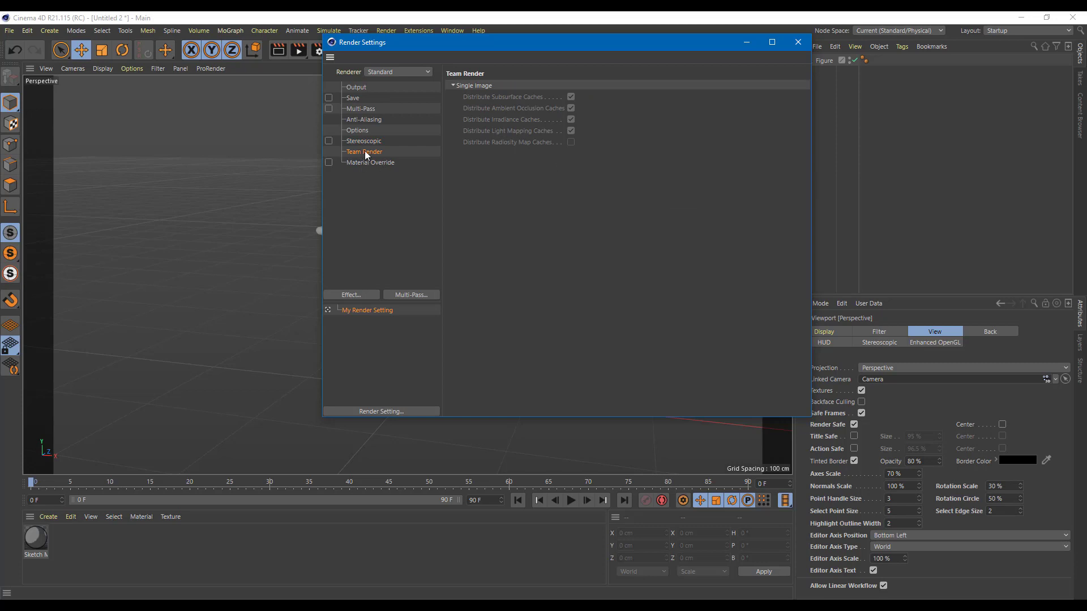
left_click(384, 163)
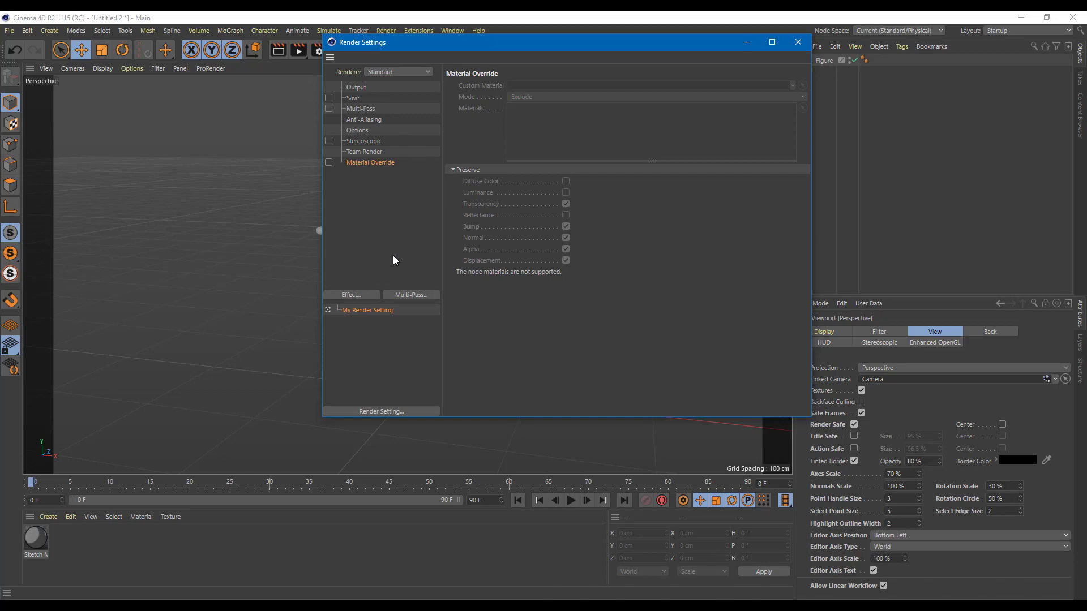
Add the Denoiser effect to the render settings, keeping Albedo as its Albedo Pass
left_click(360, 295)
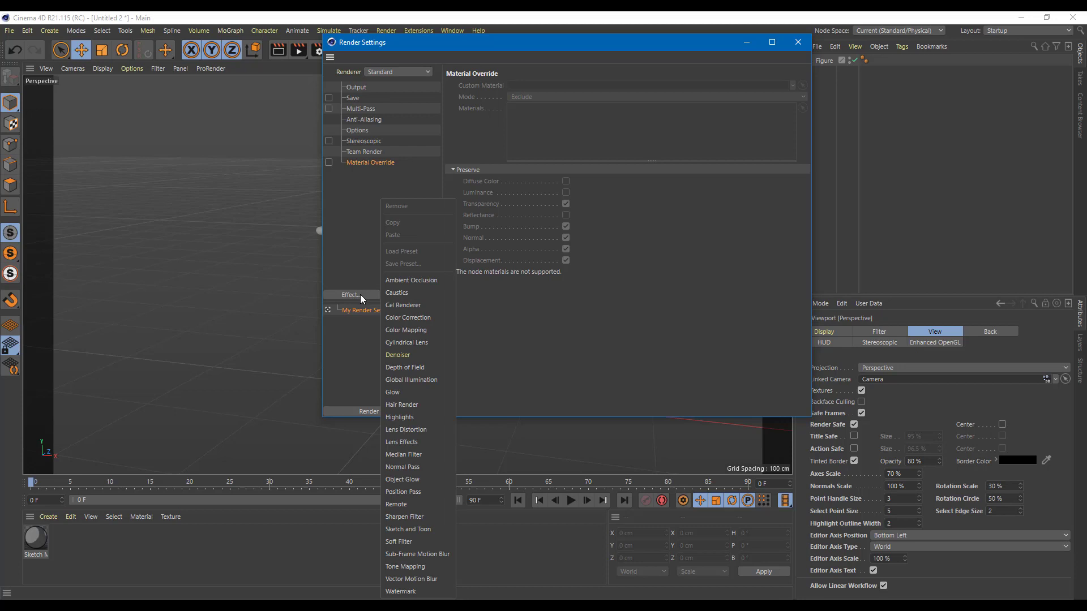
left_click(419, 357)
left_click(608, 100)
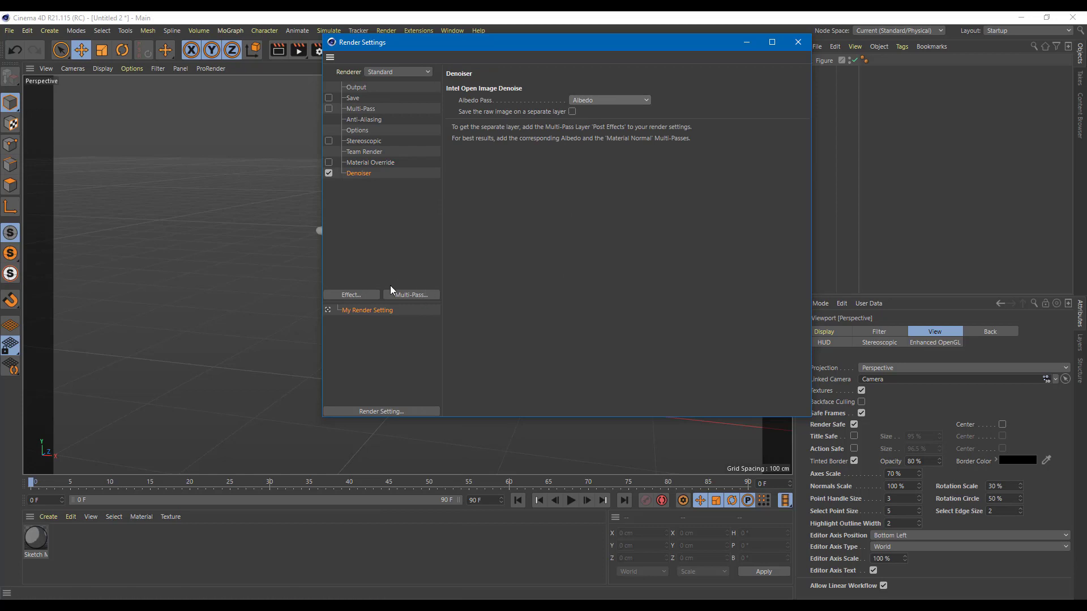
Add the Glow effect to the render settings and disable both the Denoiser and Glow
left_click(362, 297)
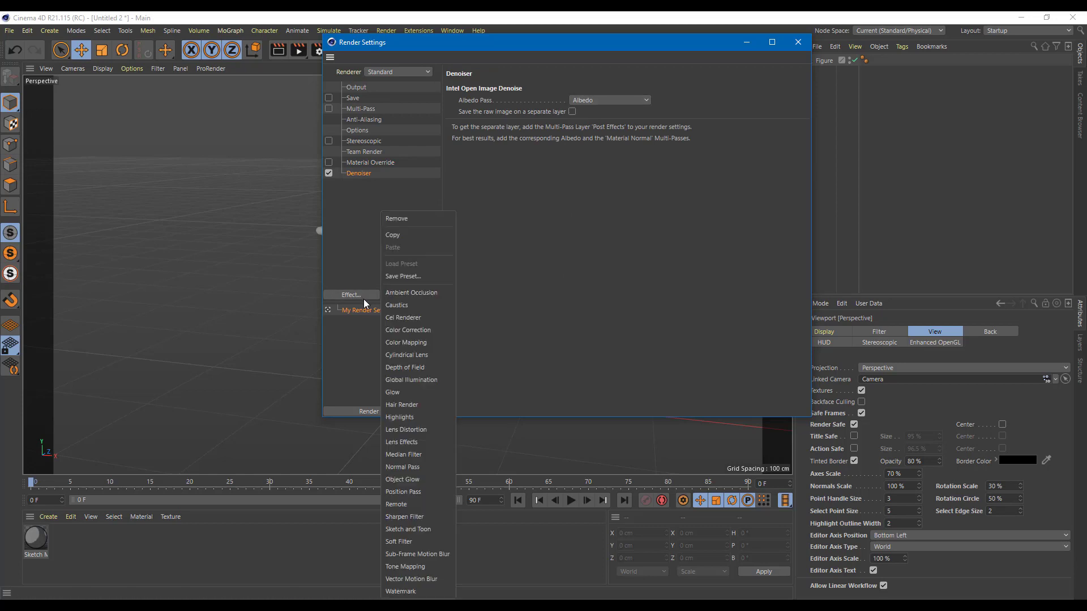
left_click(427, 393)
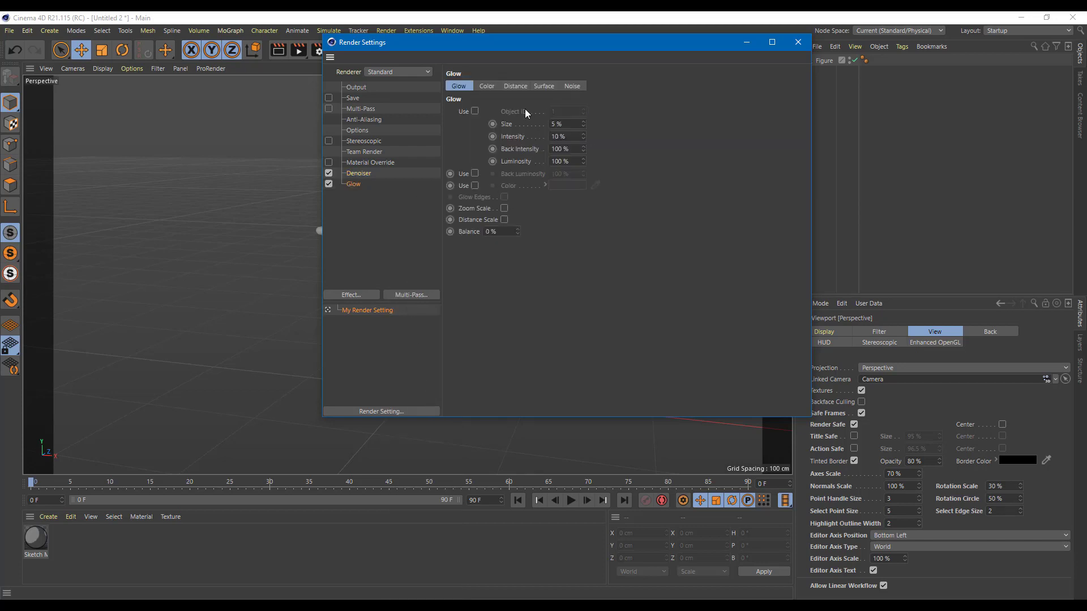
left_click(328, 173)
left_click(329, 184)
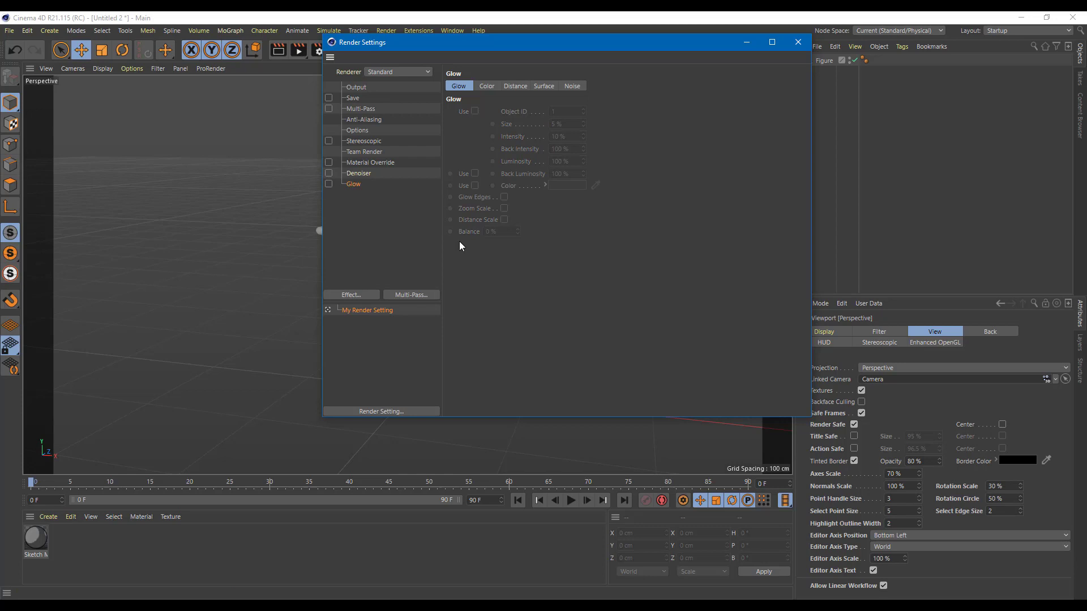
Return to the Output settings and create a new, separate render setting alongside My Render Setting
left_click(357, 88)
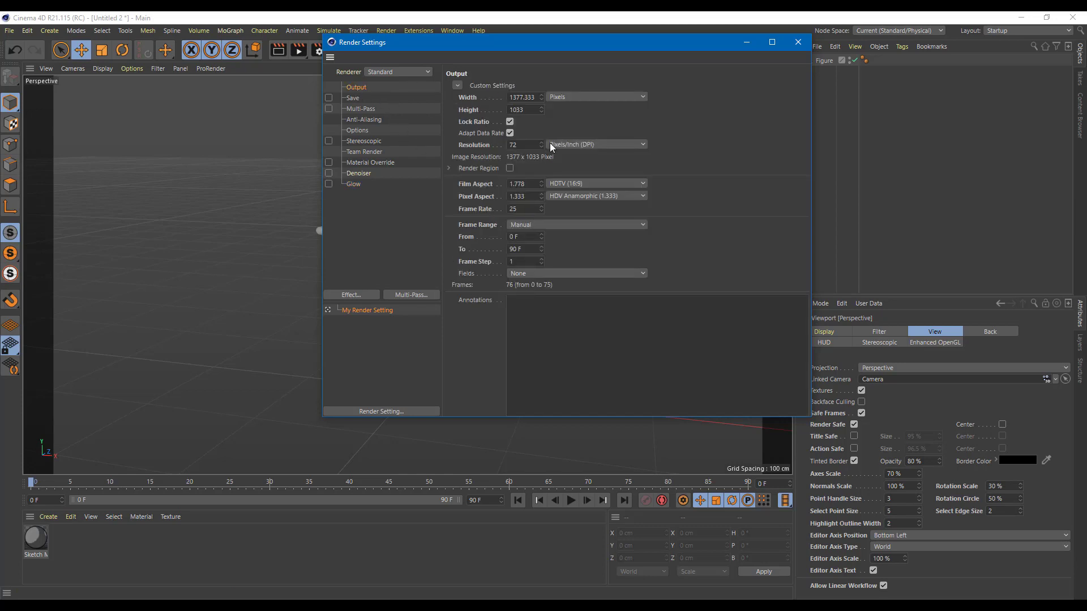
right_click(368, 349)
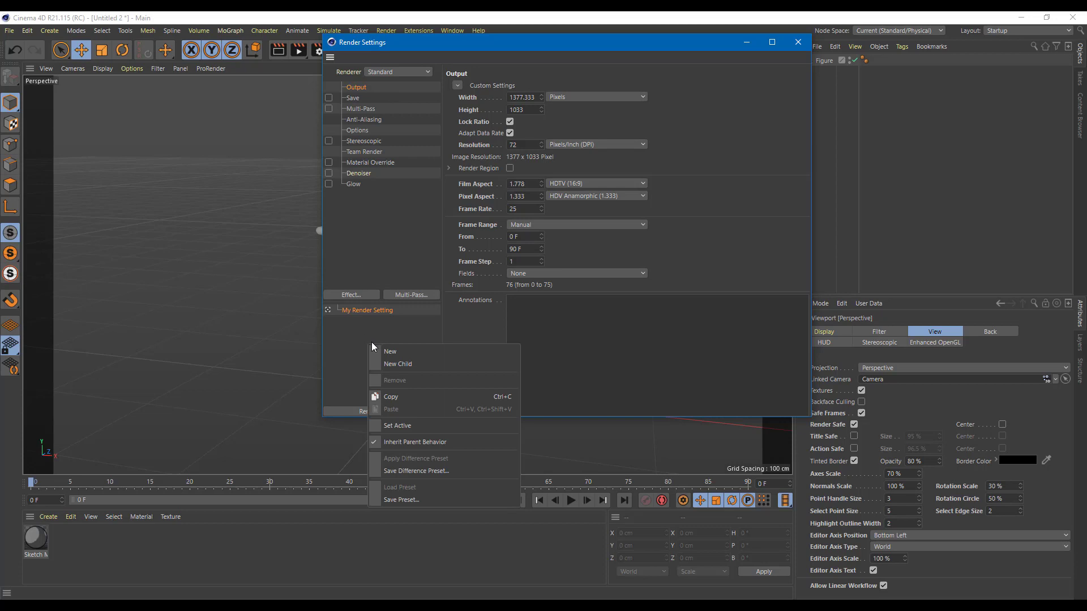
left_click(388, 351)
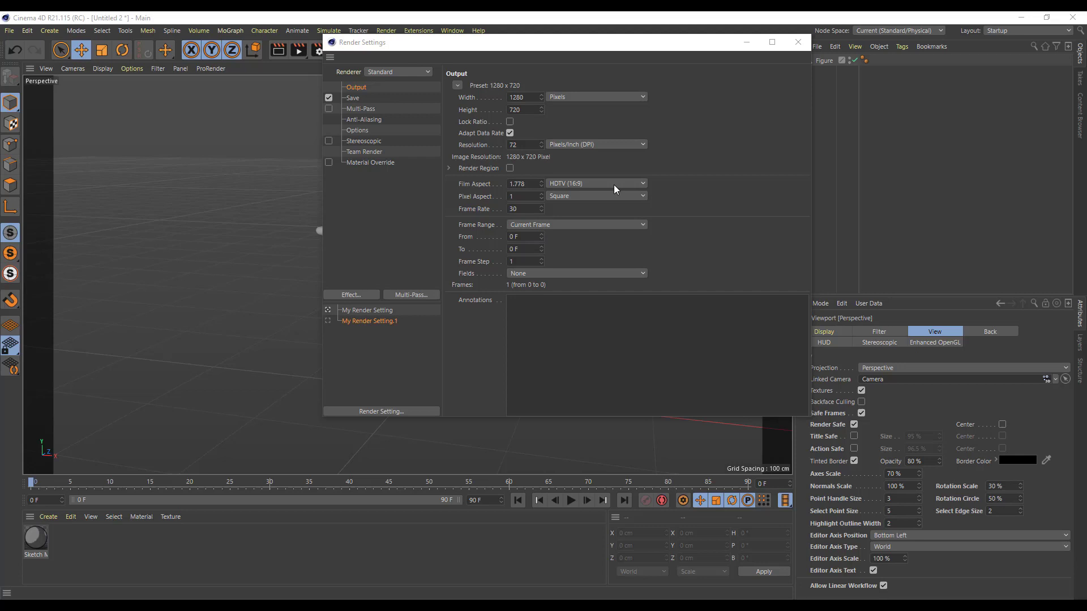
Set the output frame rate of the new render setting to 24
left_click(524, 208)
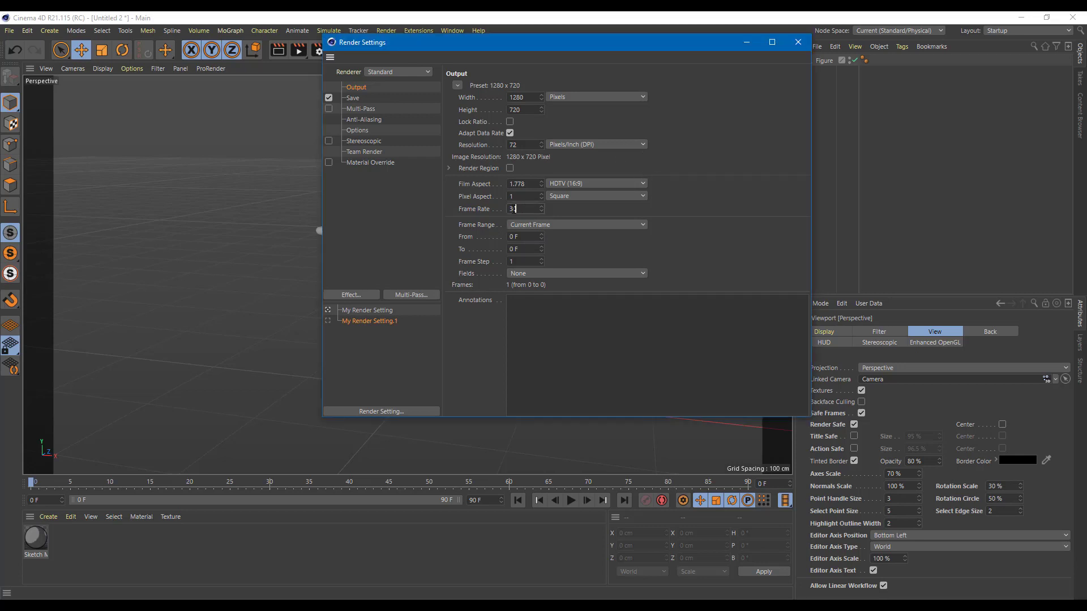
left_click_drag(522, 208, 500, 209)
type("24")
key("Return")
Move the Render Settings window aside, show the project settings, and set the project FPS to 24
left_click_drag(608, 43, 403, 101)
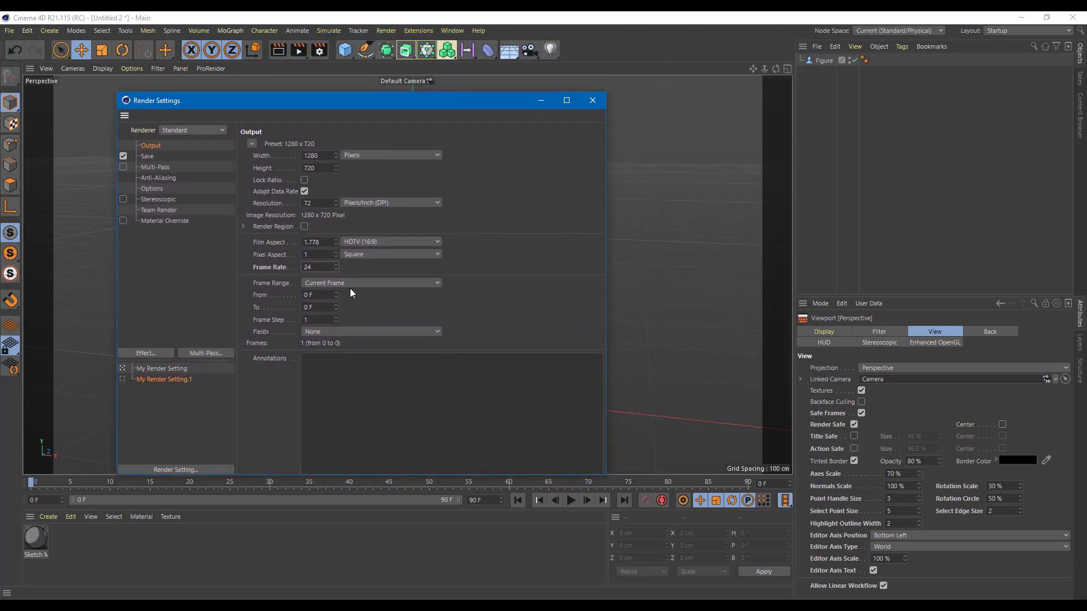
left_click(695, 281)
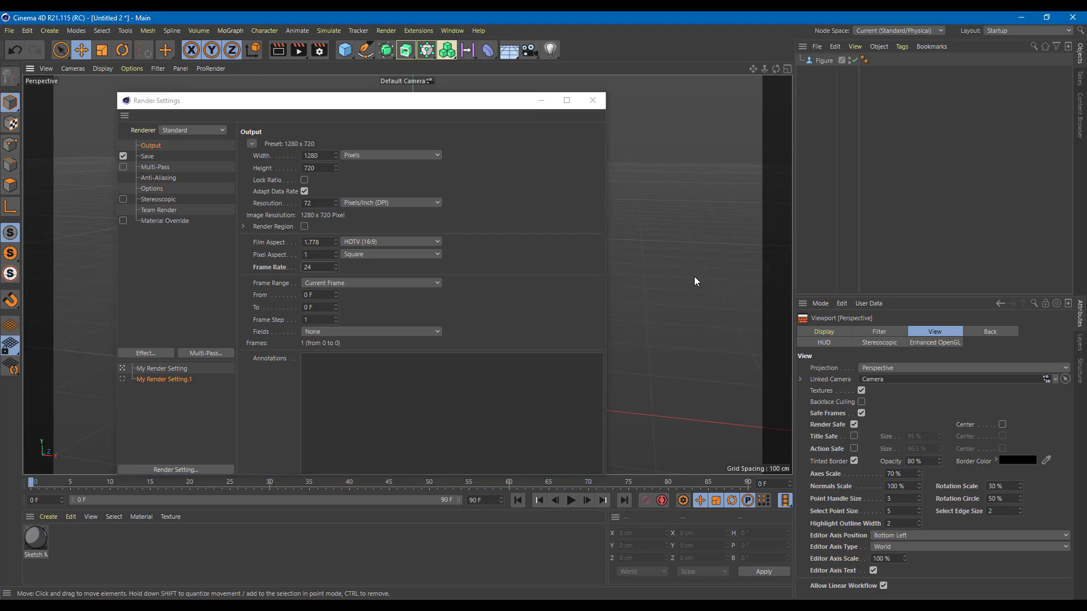
key("ctrl+d")
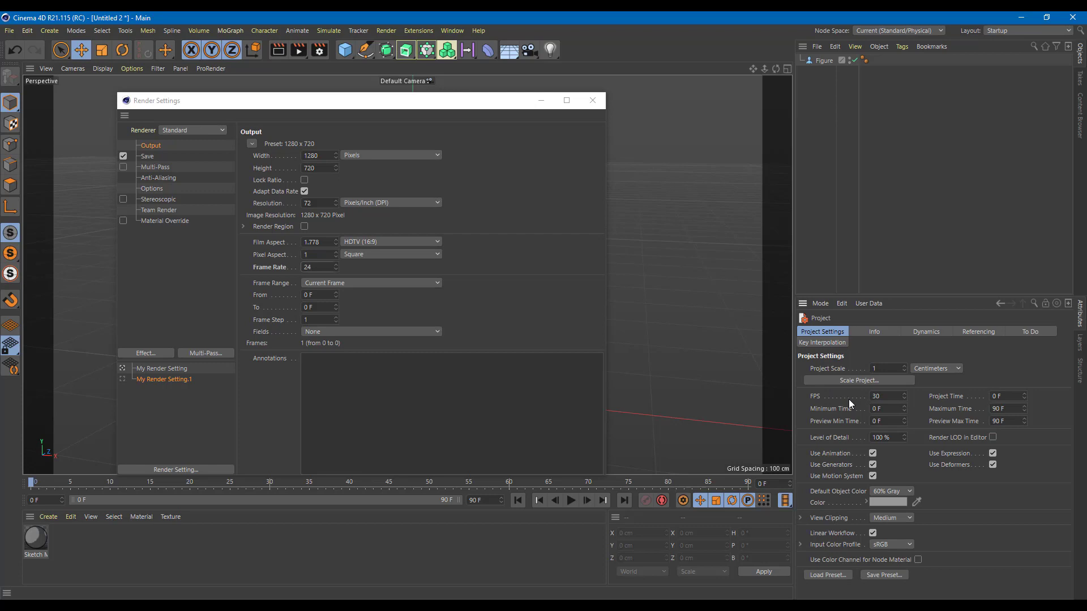
left_click(887, 397)
type("24")
key("Return")
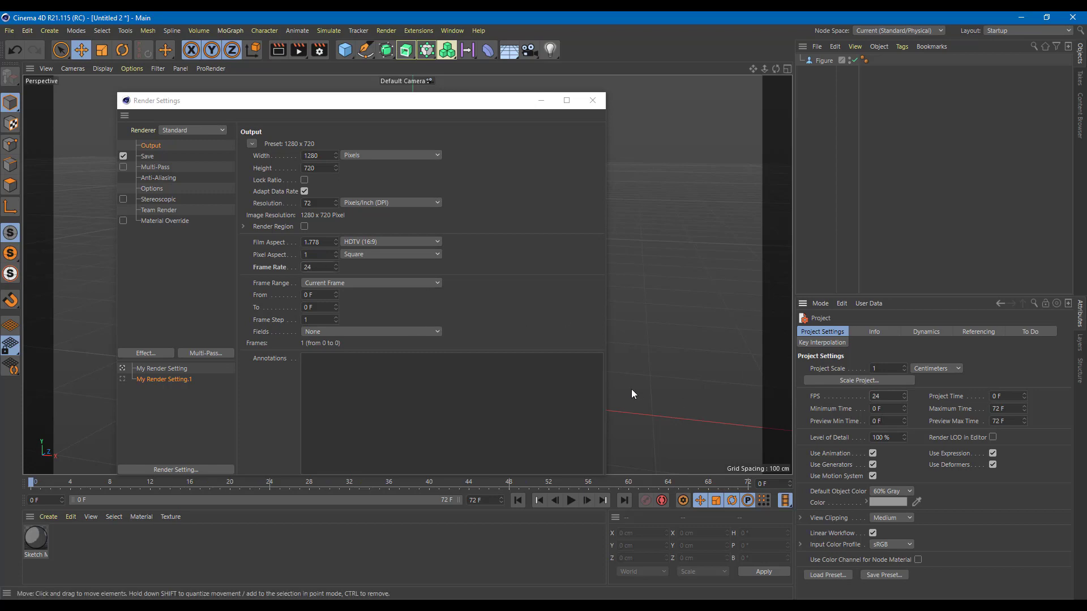
Change the project FPS to 60 in the project settings
left_click_drag(879, 396, 829, 396)
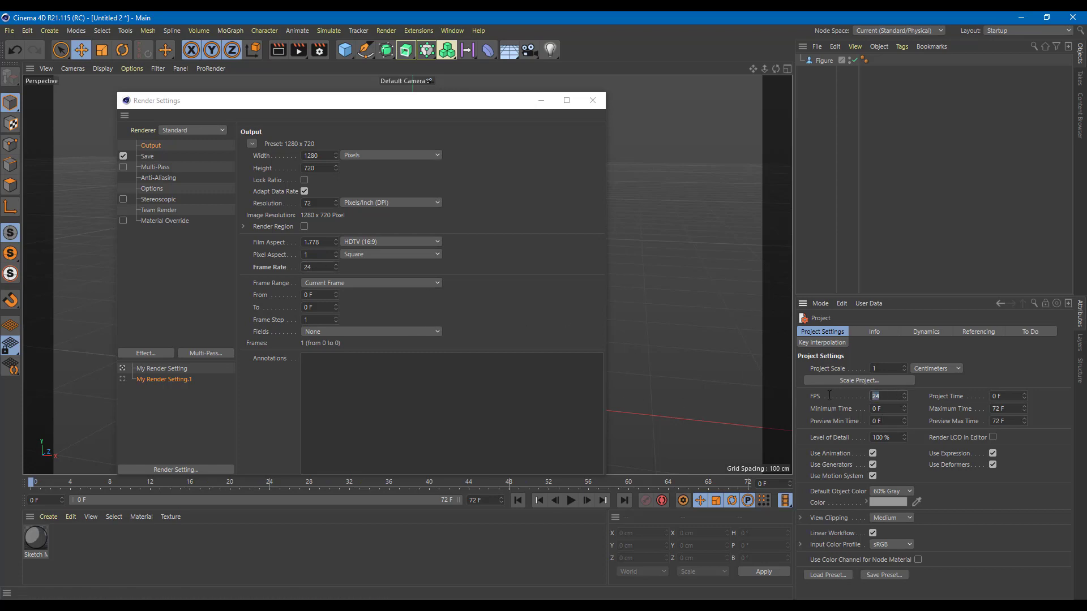
type("60")
left_click(881, 412)
Set the output frame rate of My Render Setting.1 to 60, matching the project FPS
left_click_drag(321, 268, 219, 269)
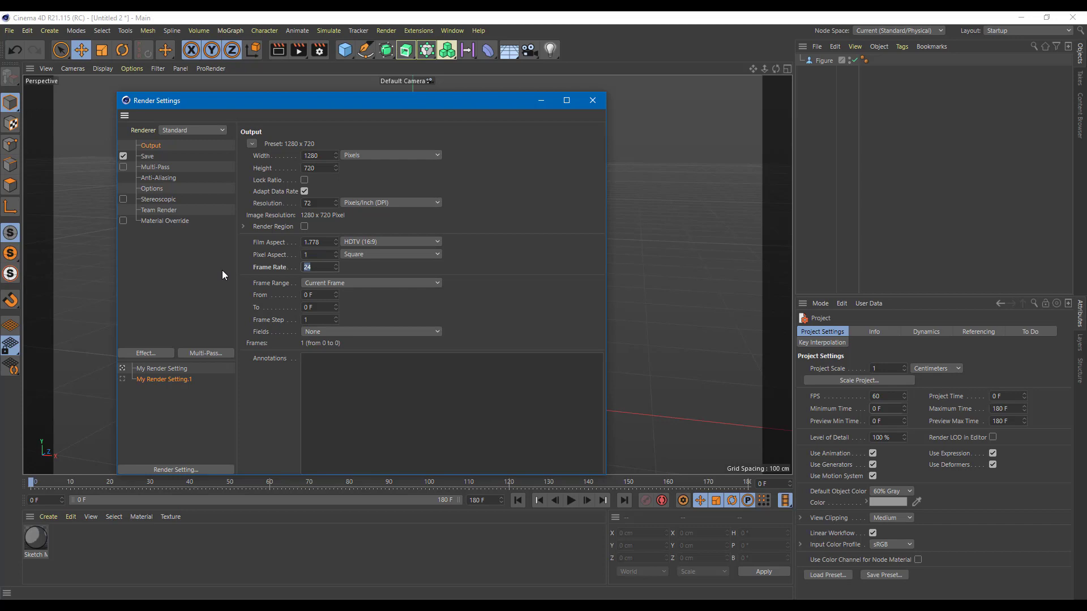
type("60")
left_click(319, 255)
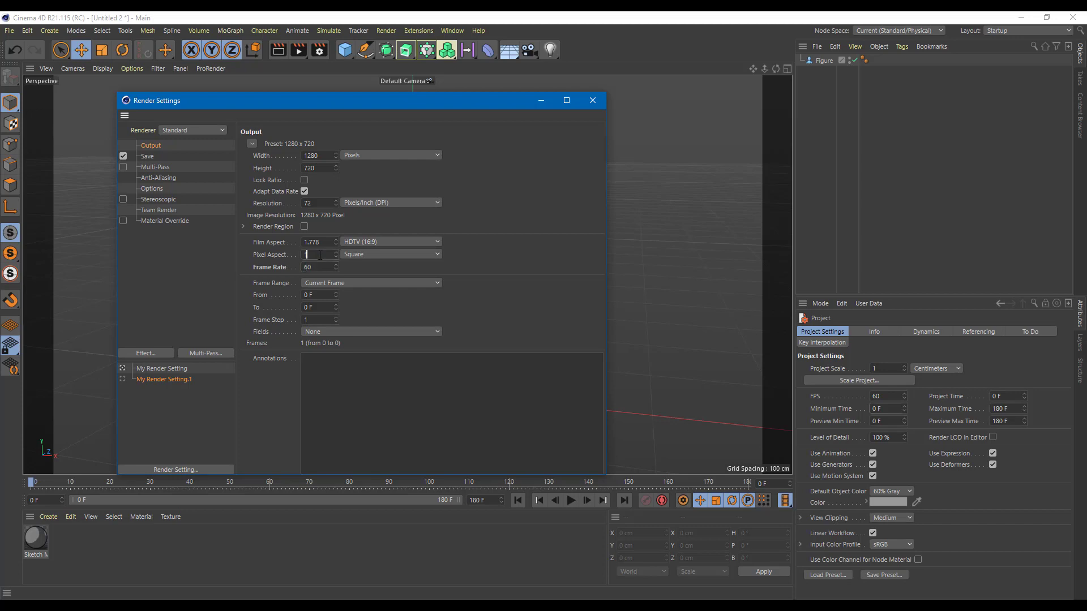